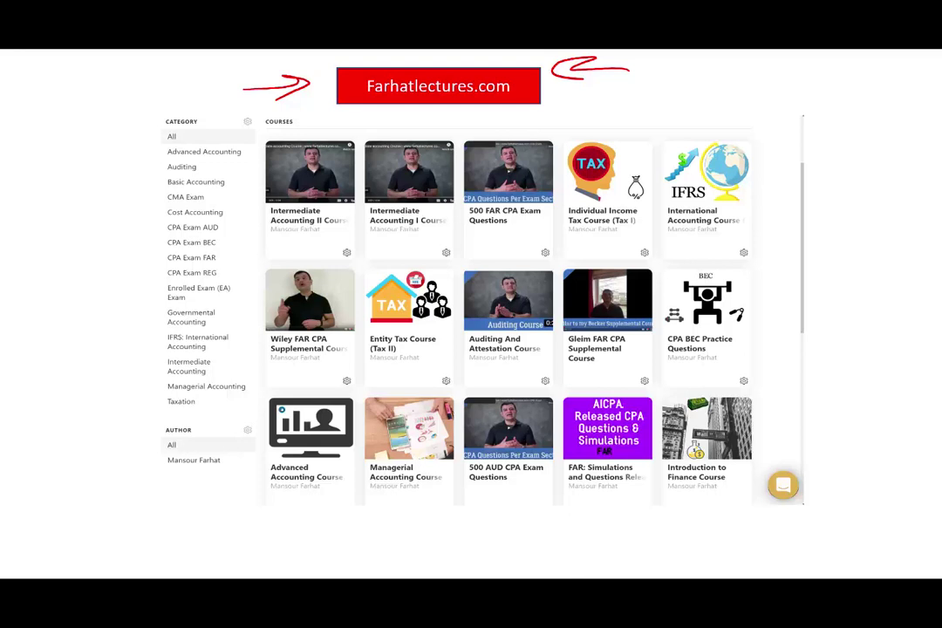
# Step: Draw a red line marking the course category list on the slide
pyautogui.moveTo(154, 112); pyautogui.dragTo(148, 397)
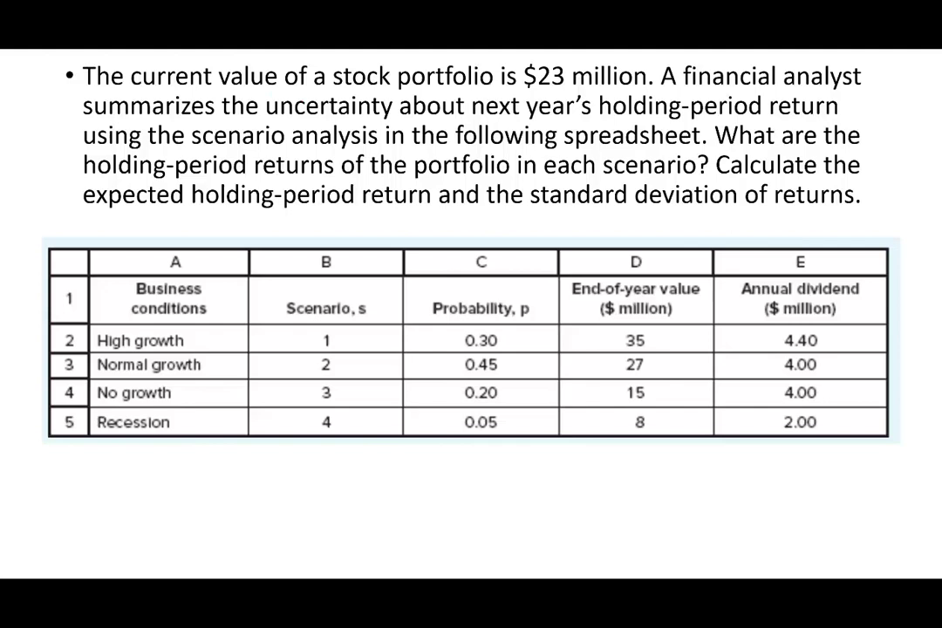
# Step: Box the $23 million value and 'scenario analysis', then tick the four scenarios in the table
pyautogui.moveTo(506, 90)
pyautogui.mouseDown()
pyautogui.moveTo(650, 91)
pyautogui.moveTo(649, 71)
pyautogui.moveTo(528, 58)
pyautogui.moveTo(532, 87)
pyautogui.mouseUp()
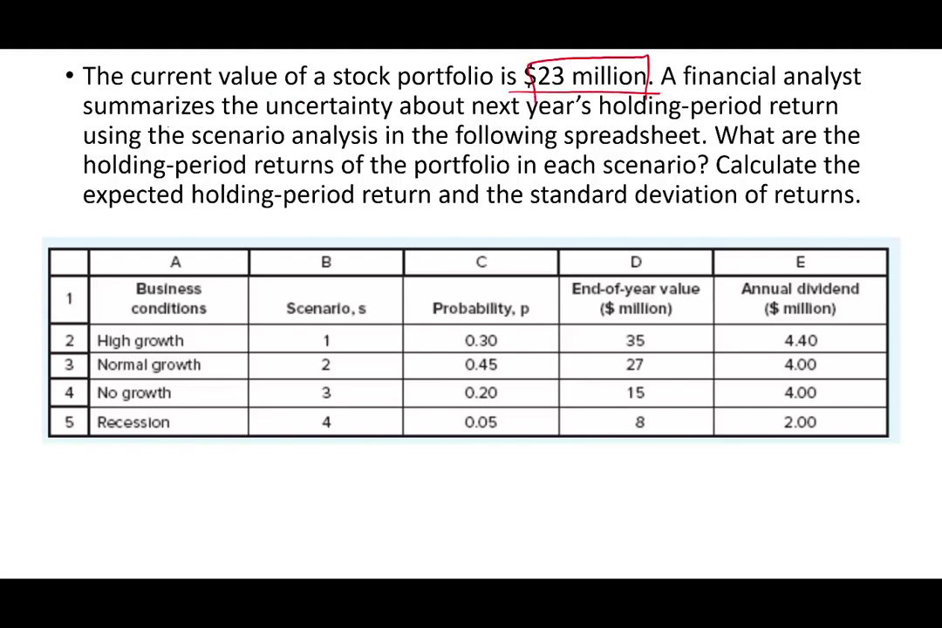
pyautogui.moveTo(278, 130)
pyautogui.mouseDown()
pyautogui.moveTo(732, 111)
pyautogui.moveTo(825, 123)
pyautogui.mouseUp()
pyautogui.moveTo(191, 124)
pyautogui.mouseDown()
pyautogui.moveTo(291, 151)
pyautogui.moveTo(353, 122)
pyautogui.moveTo(201, 124)
pyautogui.mouseUp()
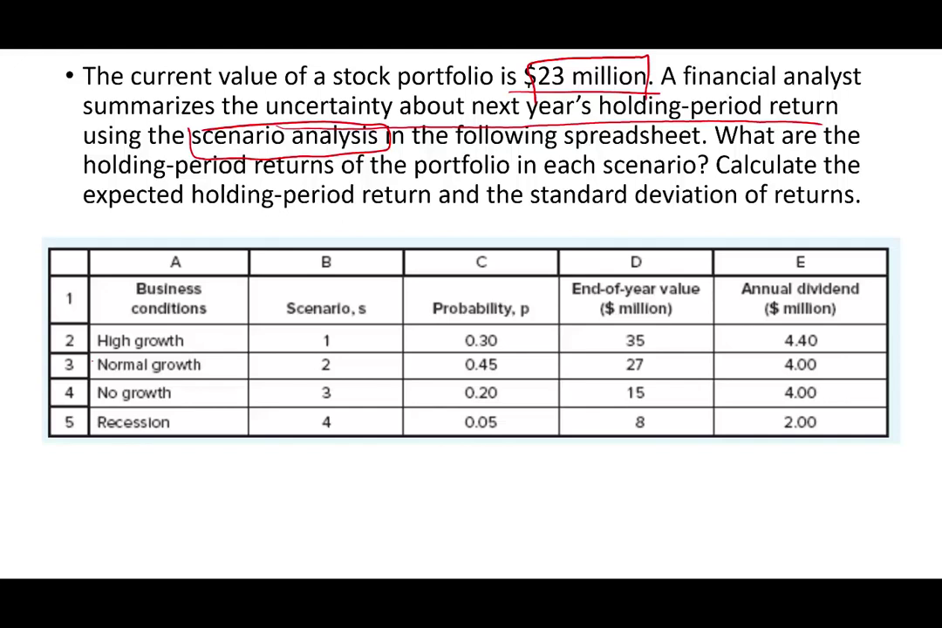
pyautogui.moveTo(193, 206)
pyautogui.mouseDown()
pyautogui.moveTo(193, 231)
pyautogui.moveTo(209, 228)
pyautogui.mouseUp()
pyautogui.moveTo(237, 356); pyautogui.dragTo(218, 387)
pyautogui.click(190, 426)
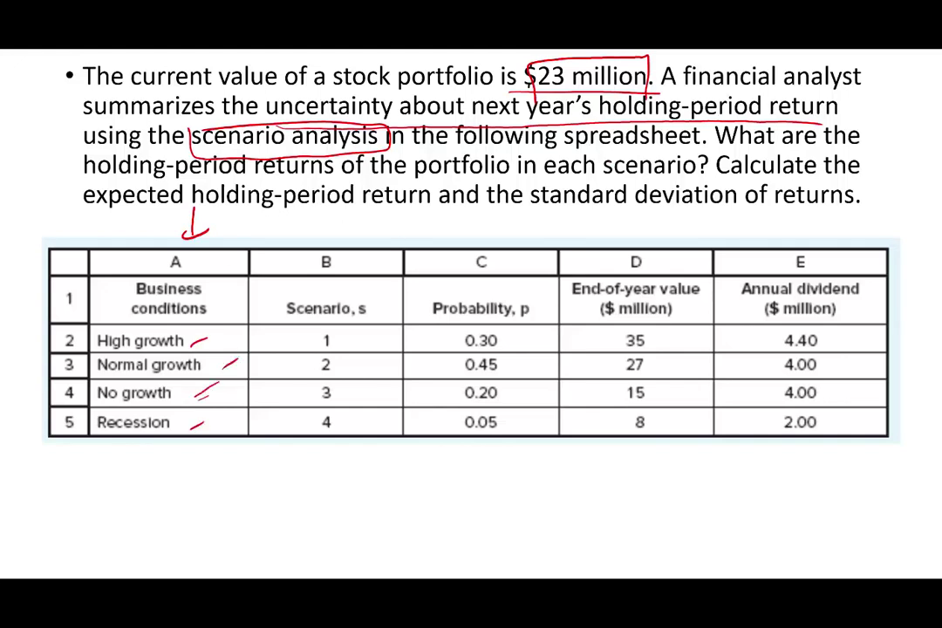
# Step: Underline the holding-period return, expected return and standard deviation requests, and write 100% under Probability
pyautogui.moveTo(138, 155); pyautogui.dragTo(287, 151)
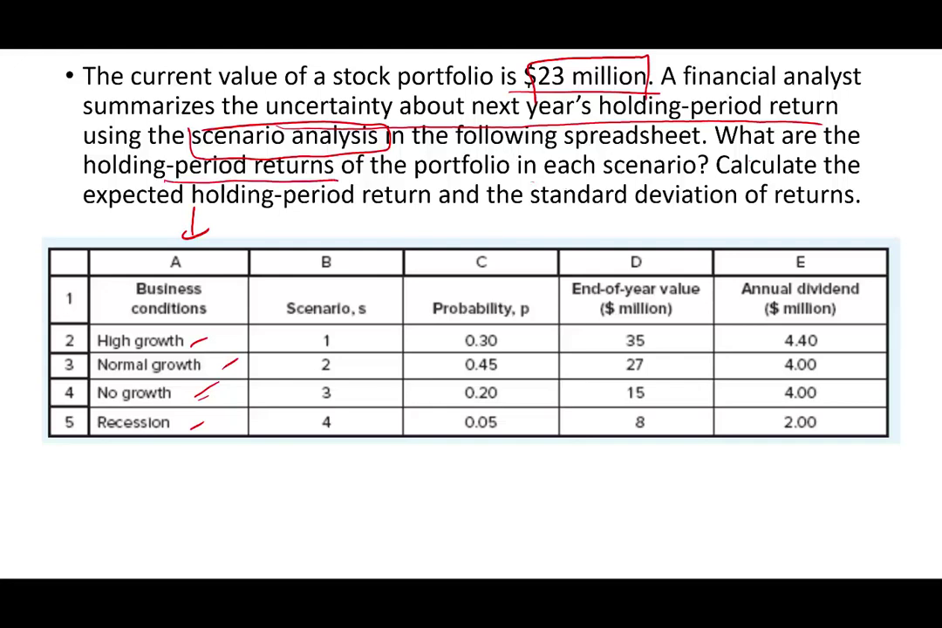
pyautogui.moveTo(84, 207); pyautogui.dragTo(460, 208)
pyautogui.moveTo(540, 217); pyautogui.dragTo(848, 212)
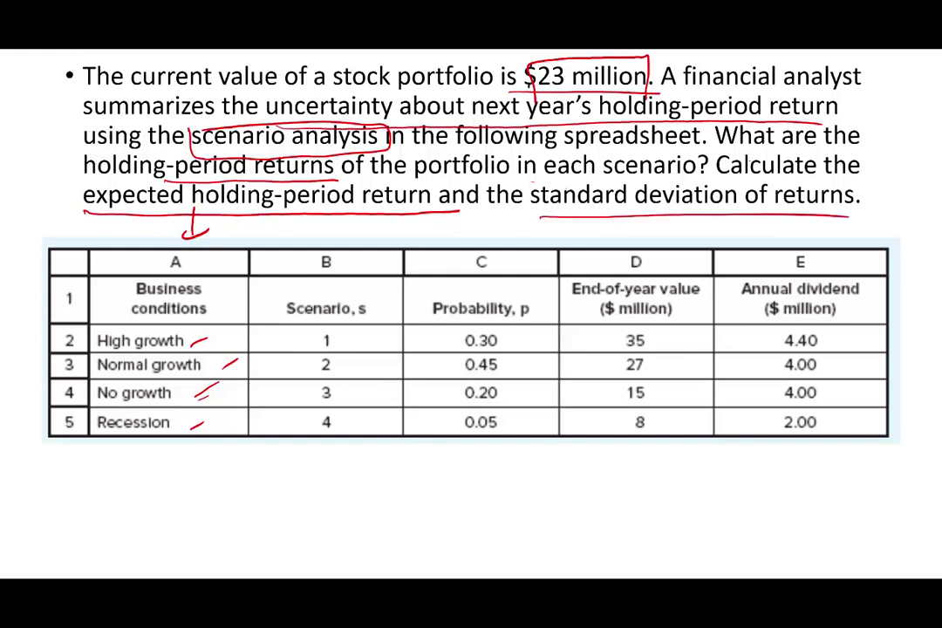
pyautogui.moveTo(482, 219); pyautogui.dragTo(510, 223)
pyautogui.moveTo(440, 451); pyautogui.dragTo(440, 470)
pyautogui.moveTo(451, 455); pyautogui.dragTo(462, 455)
pyautogui.moveTo(470, 454); pyautogui.dragTo(498, 466)
pyautogui.moveTo(514, 460); pyautogui.dragTo(516, 463)
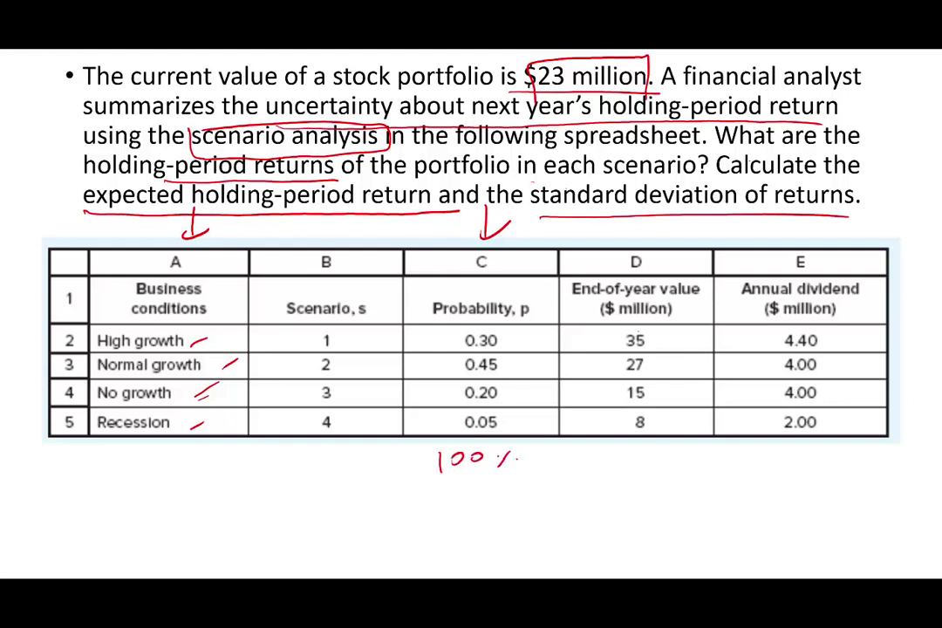
# Step: Mark the end-of-year values and annual dividends, then switch to the Excel workbook
pyautogui.moveTo(645, 328)
pyautogui.mouseDown()
pyautogui.moveTo(620, 394)
pyautogui.moveTo(643, 381)
pyautogui.moveTo(645, 409)
pyautogui.mouseUp()
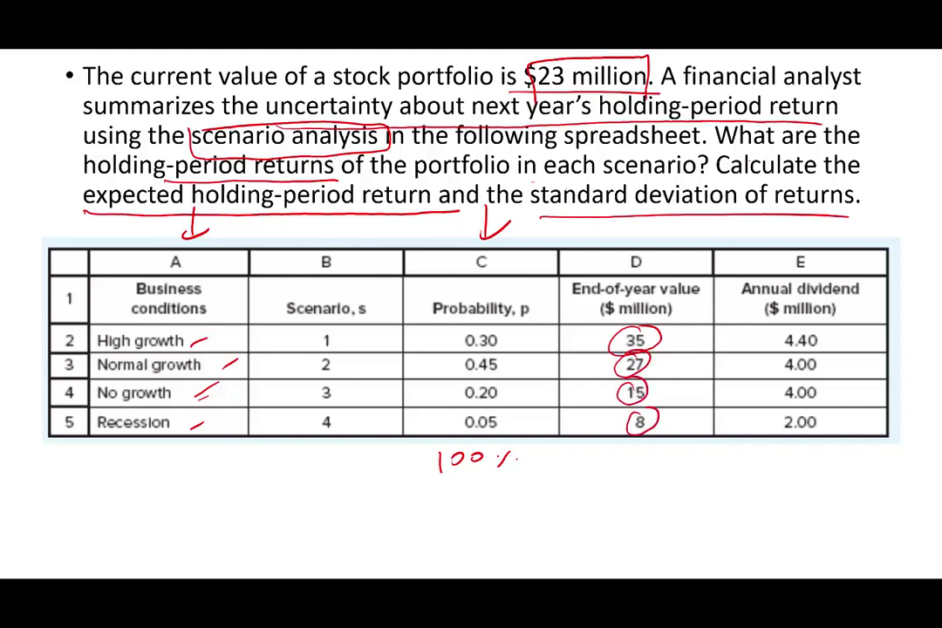
pyautogui.moveTo(640, 327); pyautogui.dragTo(645, 434)
pyautogui.moveTo(751, 339)
pyautogui.mouseDown()
pyautogui.moveTo(721, 343)
pyautogui.moveTo(754, 367)
pyautogui.moveTo(767, 426)
pyautogui.mouseUp()
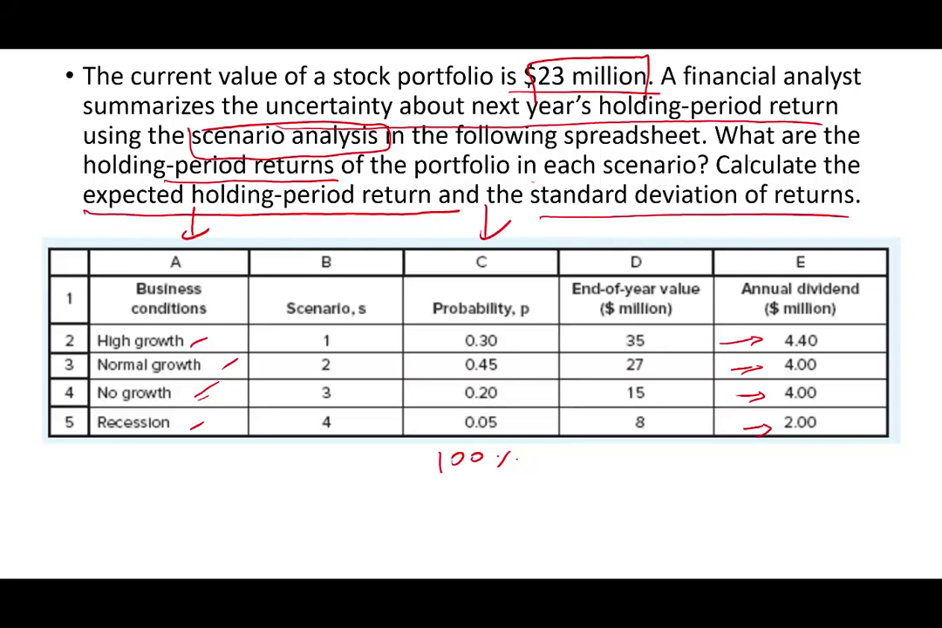
pyautogui.hotkey('alt', 'Tab')
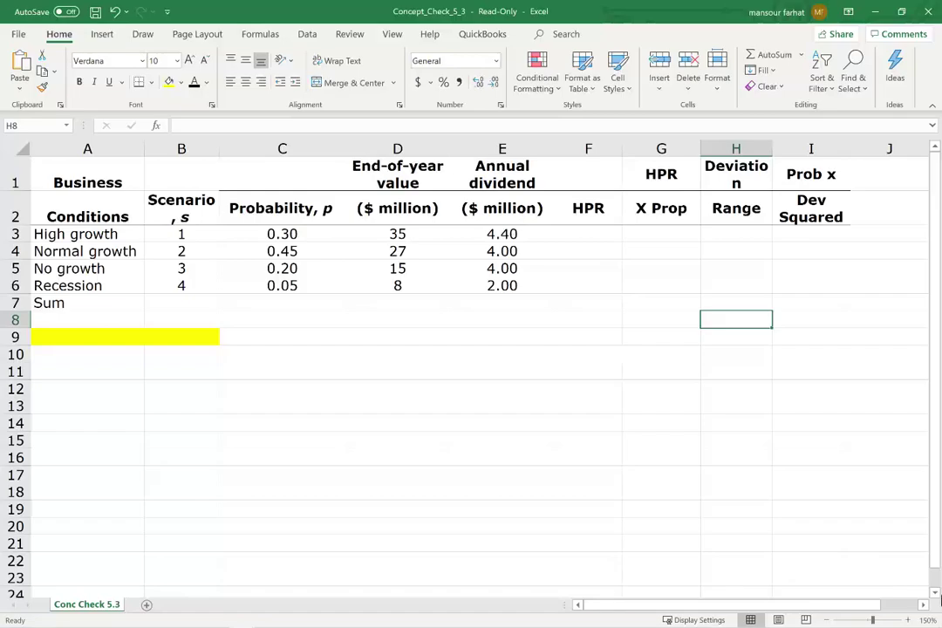
# Step: With the red pen, circle 35 in D3 and handwrite 35 − 23 below the table
pyautogui.click(597, 206)
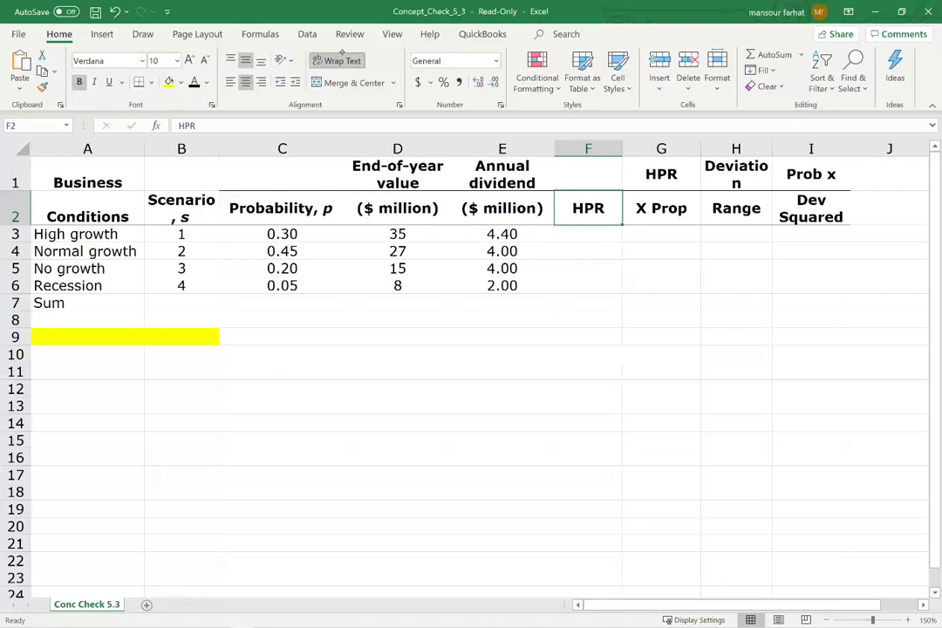
pyautogui.click(142, 34)
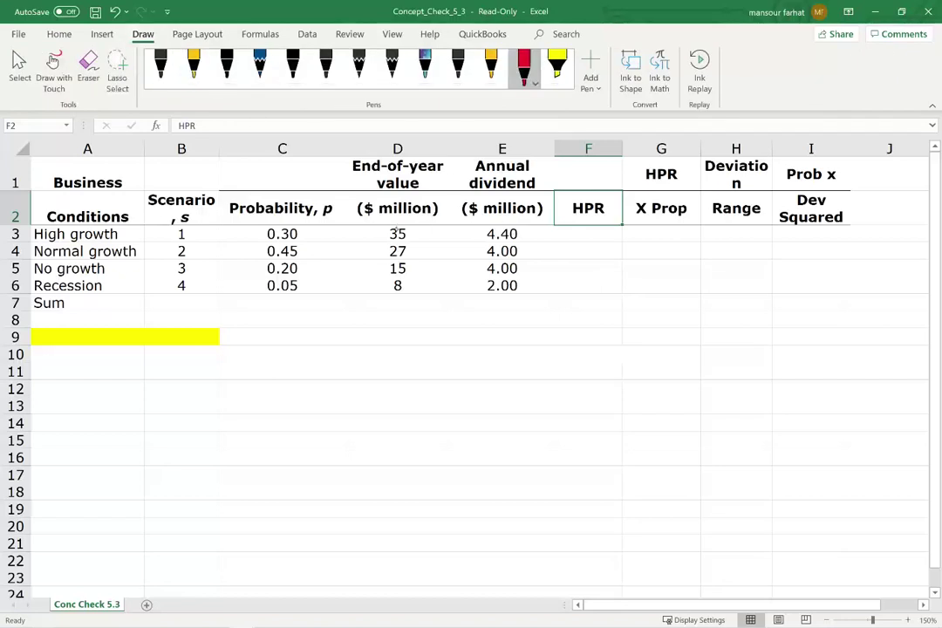
pyautogui.moveTo(413, 224)
pyautogui.mouseDown()
pyautogui.moveTo(381, 234)
pyautogui.moveTo(417, 226)
pyautogui.mouseUp()
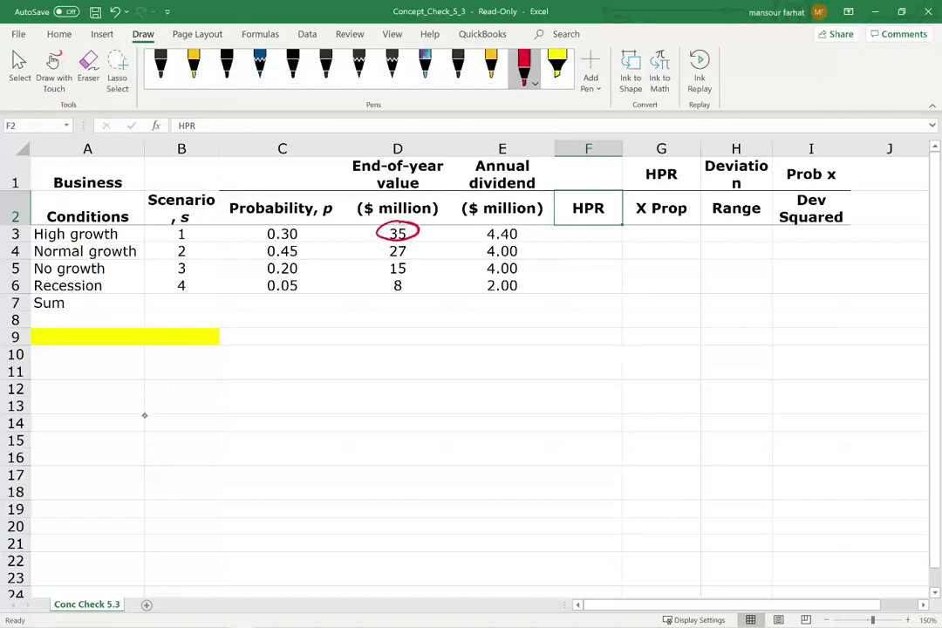
pyautogui.moveTo(166, 397)
pyautogui.mouseDown()
pyautogui.moveTo(164, 420)
pyautogui.moveTo(187, 420)
pyautogui.mouseUp()
pyautogui.moveTo(198, 394)
pyautogui.mouseDown()
pyautogui.moveTo(278, 402)
pyautogui.moveTo(286, 413)
pyautogui.mouseUp()
pyautogui.moveTo(294, 393); pyautogui.dragTo(298, 417)
# Step: Add parentheses and the + 4.40 dividend to the handwritten numerator
pyautogui.moveTo(157, 382); pyautogui.dragTo(157, 431)
pyautogui.moveTo(320, 383)
pyautogui.mouseDown()
pyautogui.moveTo(324, 430)
pyautogui.moveTo(374, 403)
pyautogui.moveTo(363, 417)
pyautogui.mouseUp()
pyautogui.moveTo(401, 382)
pyautogui.mouseDown()
pyautogui.moveTo(422, 406)
pyautogui.moveTo(413, 419)
pyautogui.mouseUp()
pyautogui.click(429, 409)
pyautogui.moveTo(443, 384); pyautogui.dragTo(458, 401)
pyautogui.moveTo(452, 387)
pyautogui.mouseDown()
pyautogui.moveTo(453, 408)
pyautogui.moveTo(470, 383)
pyautogui.mouseUp()
# Step: Draw the fraction bar over 23 and finish the ink equation with '= HPR'
pyautogui.moveTo(148, 436); pyautogui.dragTo(502, 420)
pyautogui.moveTo(281, 453)
pyautogui.mouseDown()
pyautogui.moveTo(291, 472)
pyautogui.moveTo(307, 474)
pyautogui.mouseUp()
pyautogui.moveTo(318, 452); pyautogui.dragTo(328, 473)
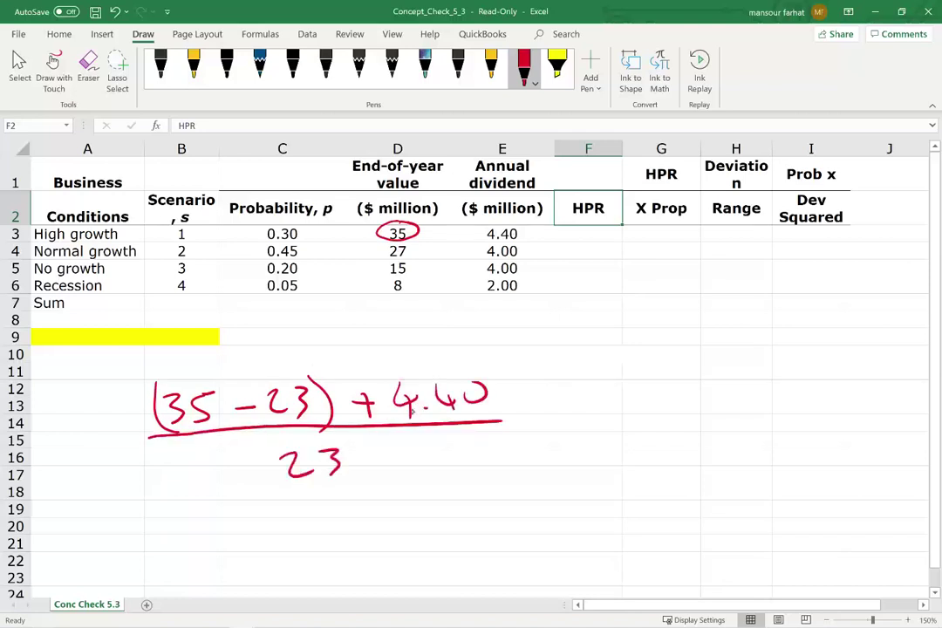
pyautogui.moveTo(504, 415); pyautogui.dragTo(525, 413)
pyautogui.moveTo(505, 425); pyautogui.dragTo(569, 400)
pyautogui.moveTo(568, 388)
pyautogui.mouseDown()
pyautogui.moveTo(568, 412)
pyautogui.moveTo(639, 399)
pyautogui.mouseUp()
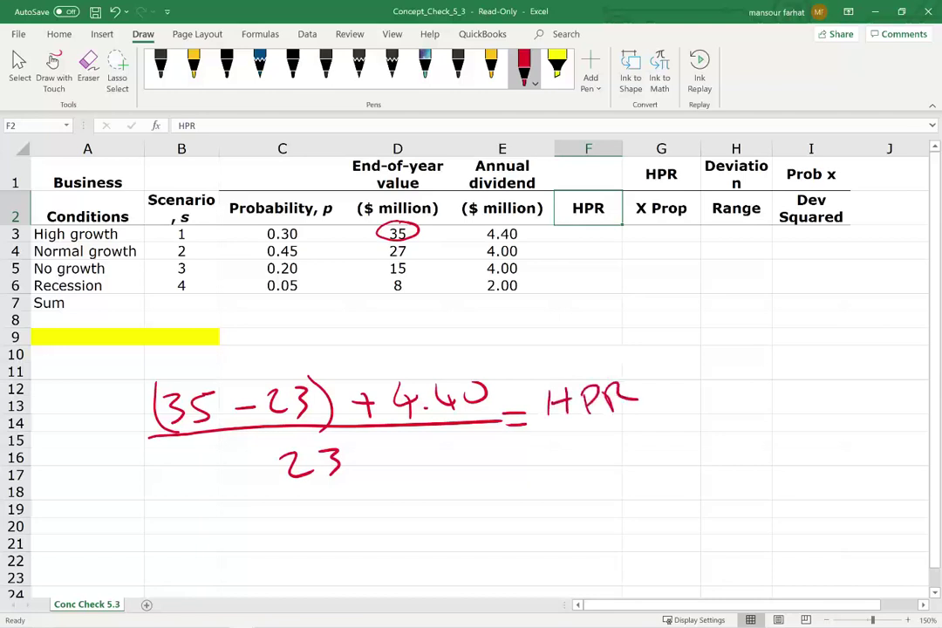
# Step: Inspect the F3 formula =((D3-23)+E3)/23 and return to the Home ribbon
pyautogui.press('Down')
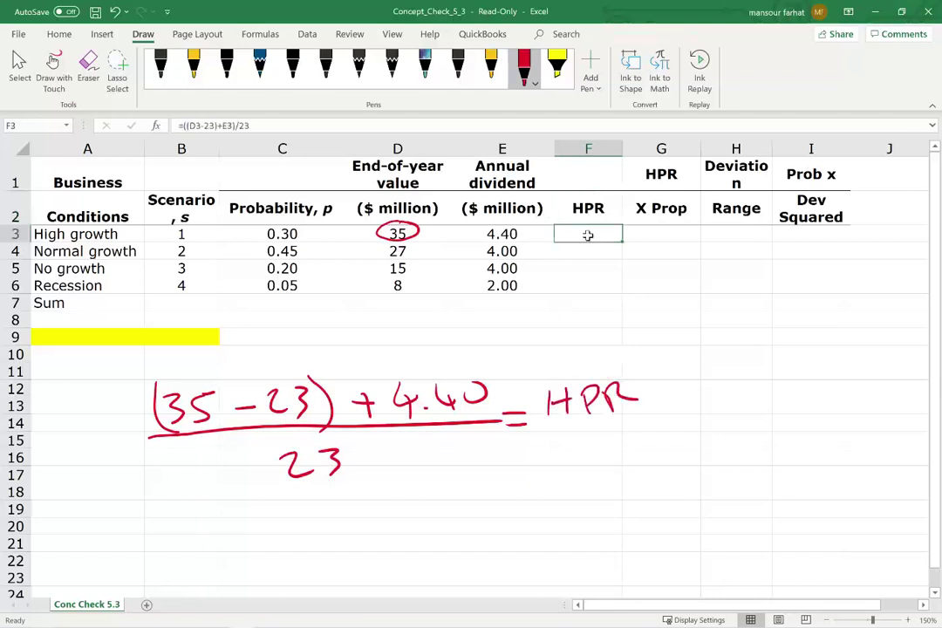
pyautogui.press('F2')
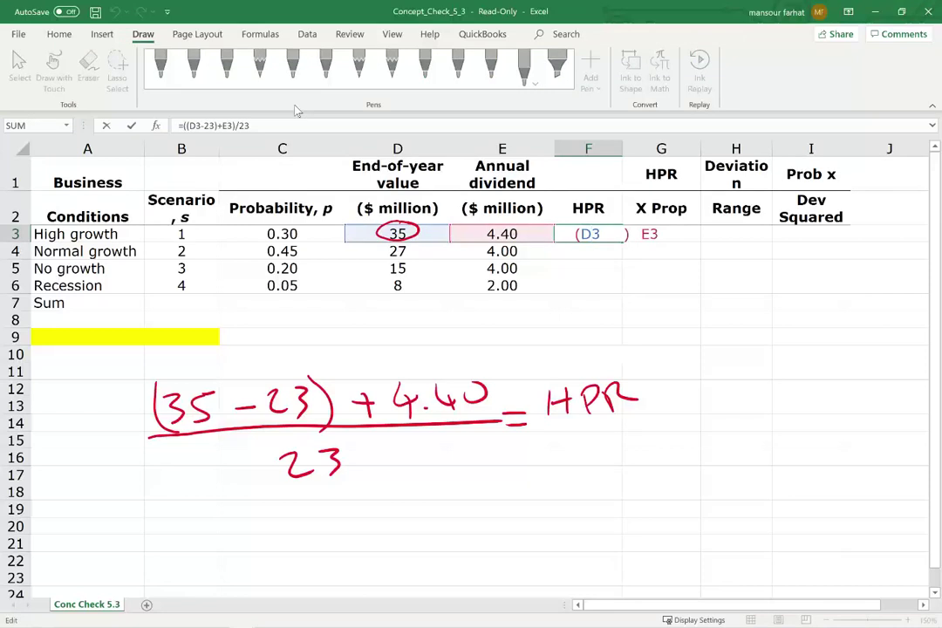
pyautogui.press('Escape')
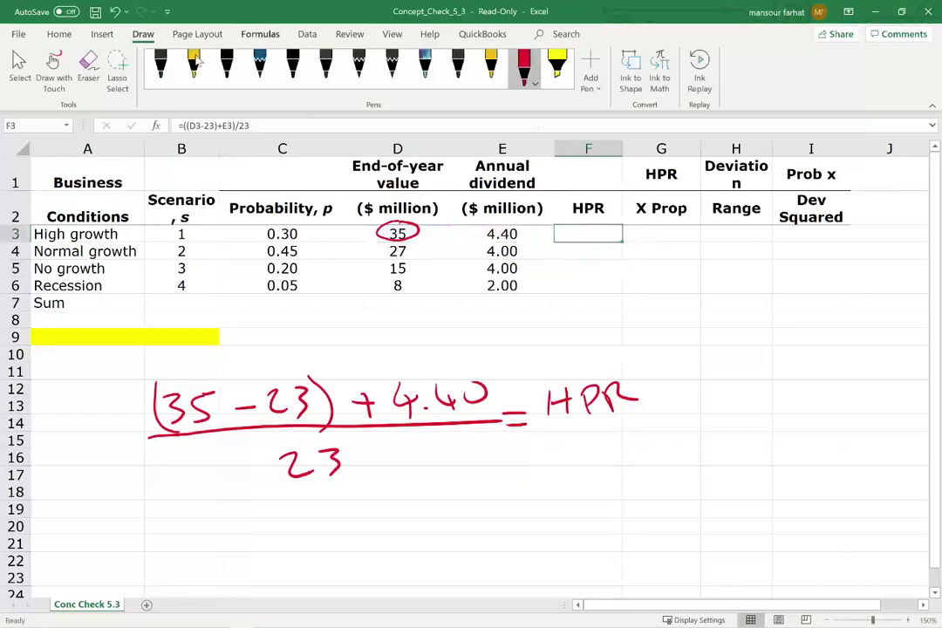
pyautogui.click(58, 35)
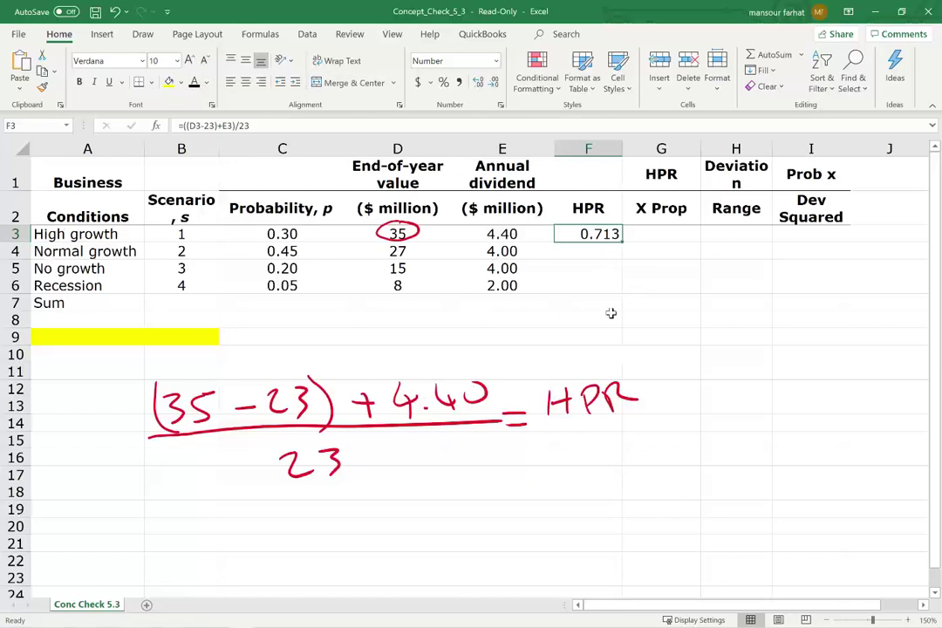
# Step: Review the F3 formula =((D3-23)+E3)/23, highlighting its numerator and divisor, and commit it
pyautogui.doubleClick(598, 234)
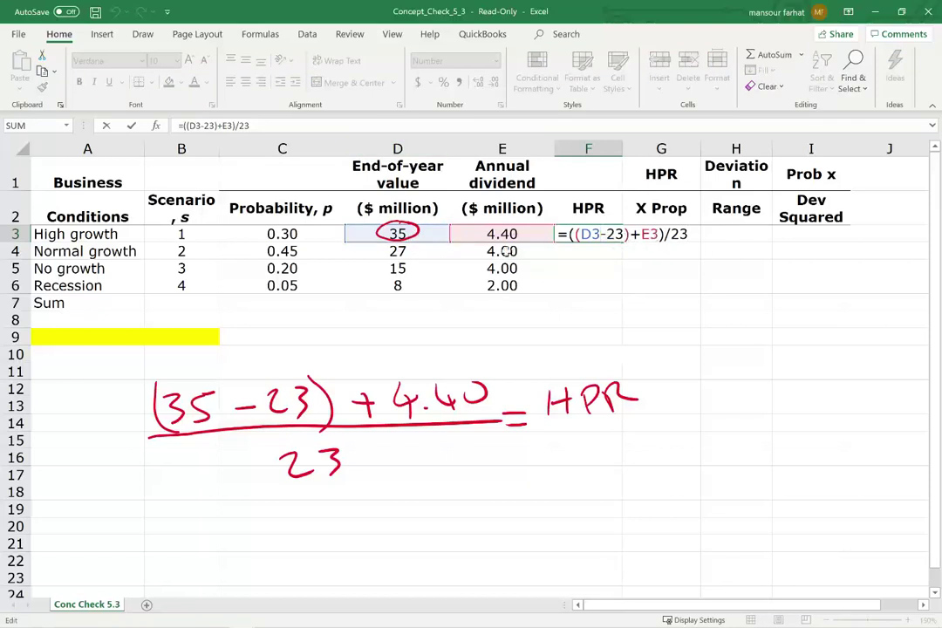
pyautogui.moveTo(659, 234); pyautogui.dragTo(577, 231)
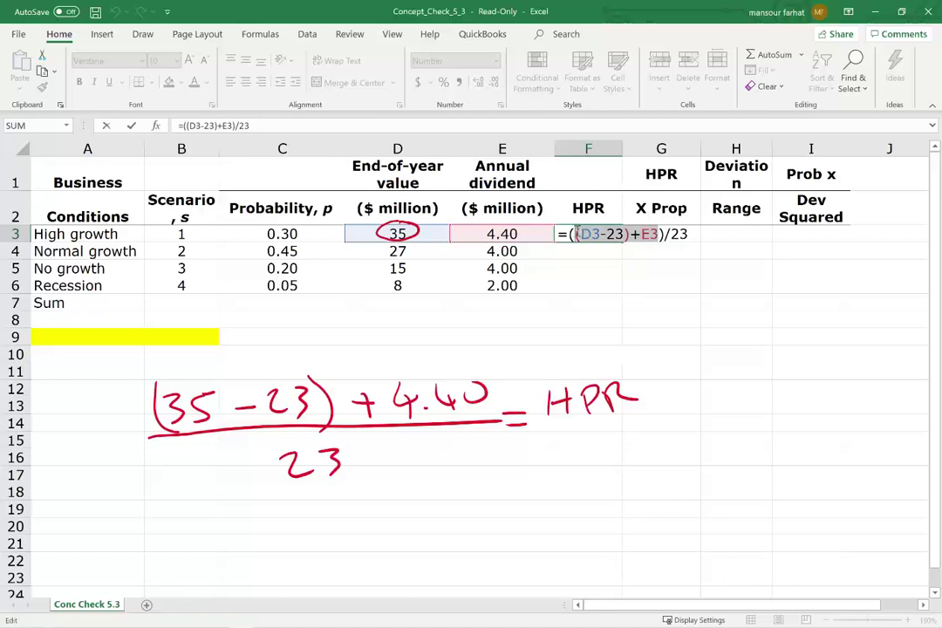
pyautogui.moveTo(690, 232); pyautogui.dragTo(671, 233)
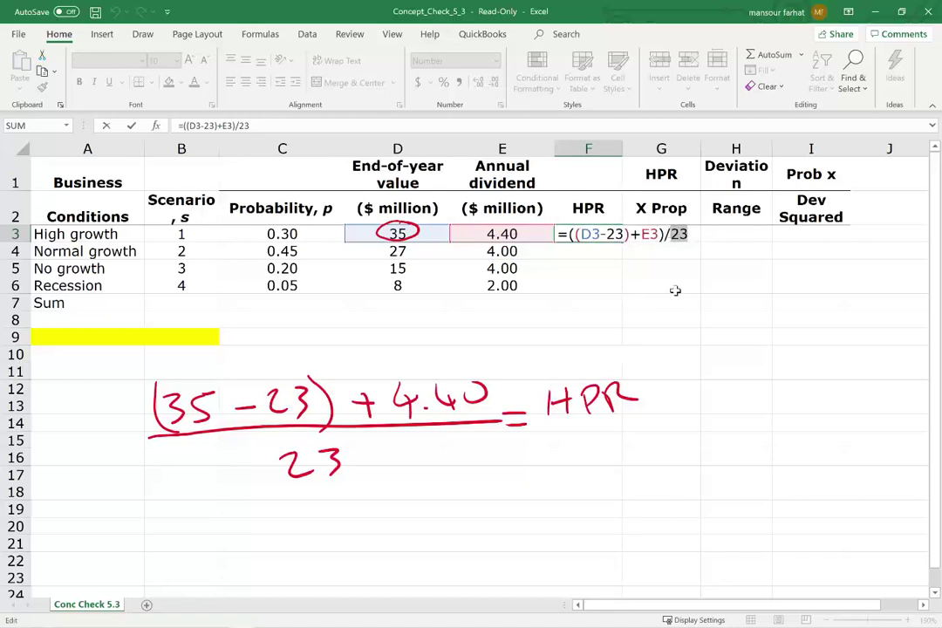
pyautogui.press('Return')
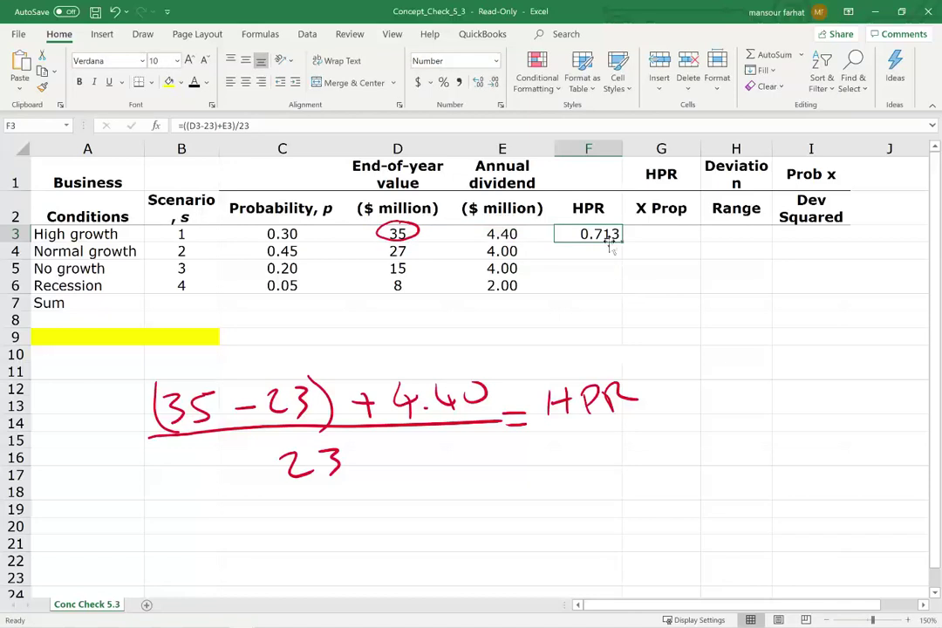
pyautogui.press('Up')
# Step: Fill the HPR formula down to F6 and check the 0.348, −0.174 and −0.565 results
pyautogui.moveTo(621, 245); pyautogui.dragTo(622, 293)
pyautogui.click(620, 343)
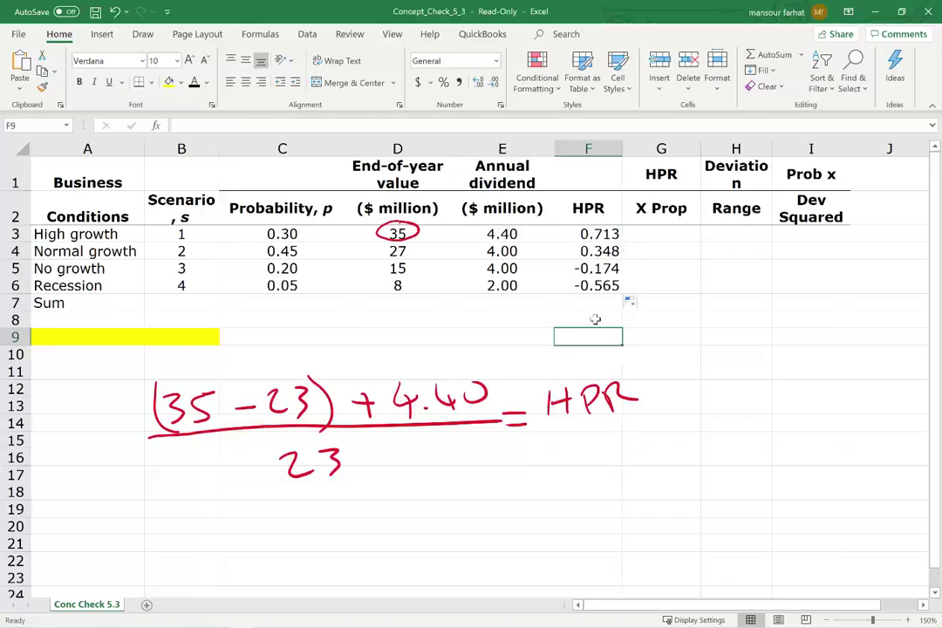
pyautogui.click(601, 251)
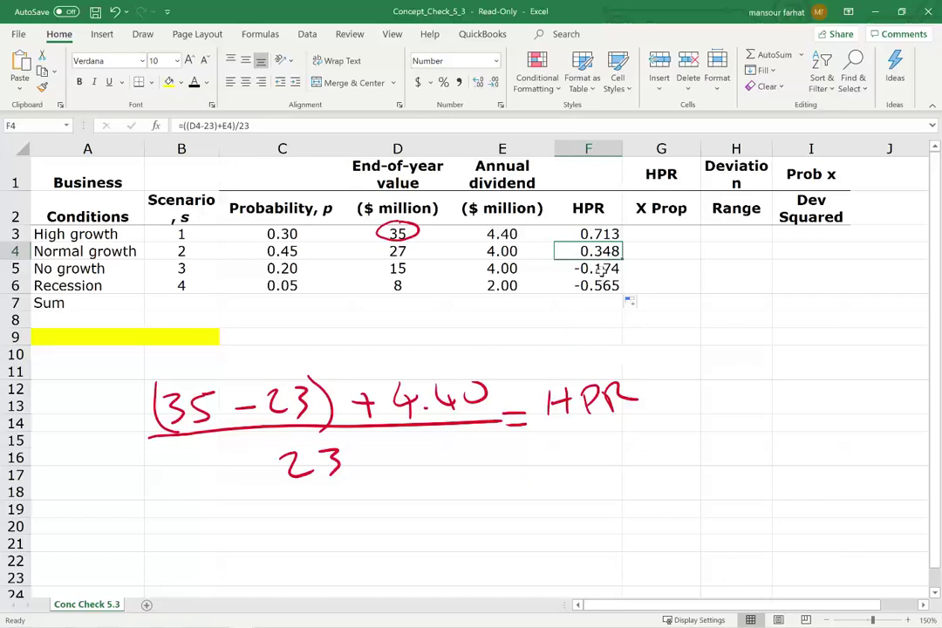
pyautogui.click(602, 268)
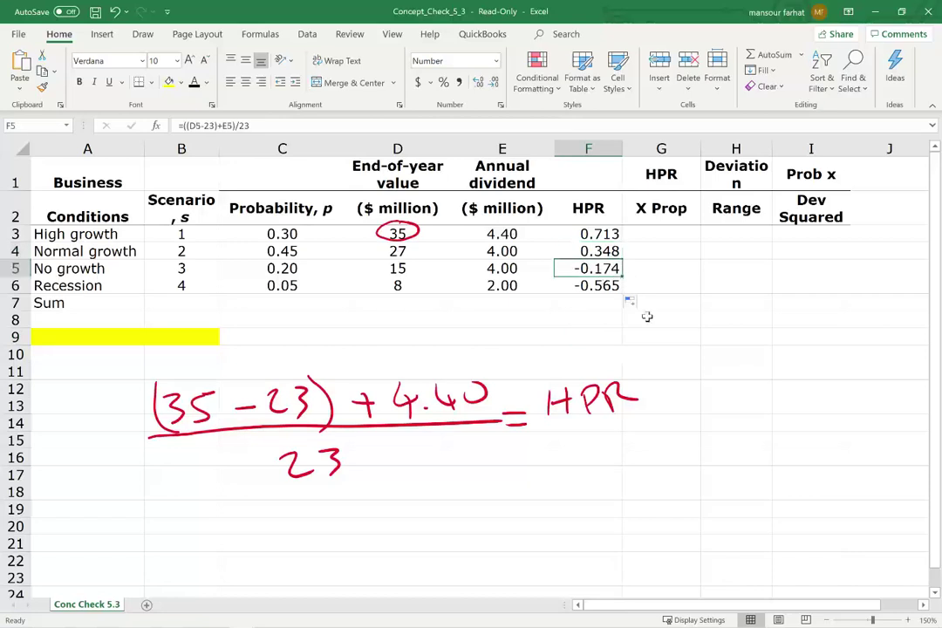
pyautogui.click(604, 286)
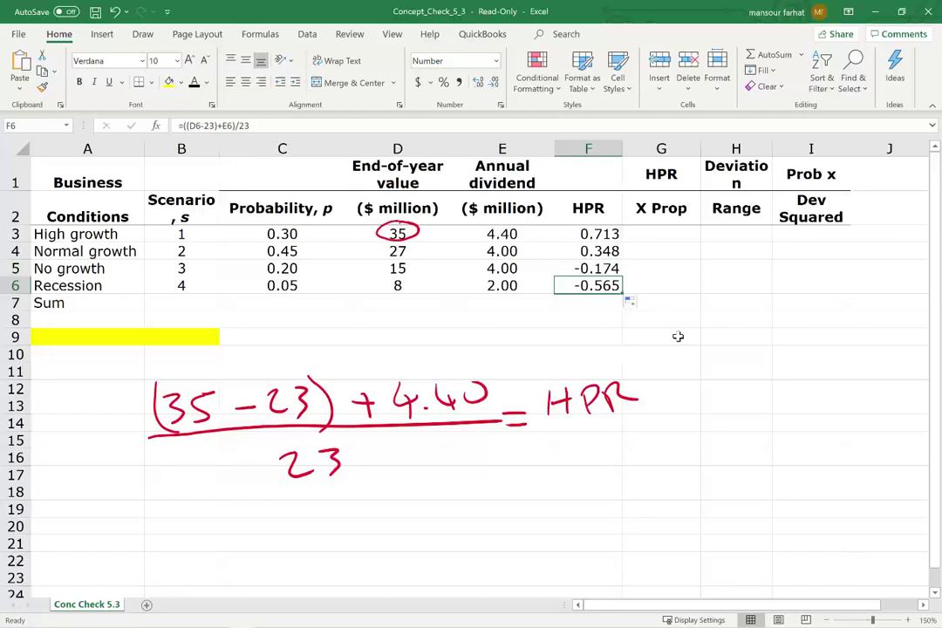
pyautogui.click(681, 235)
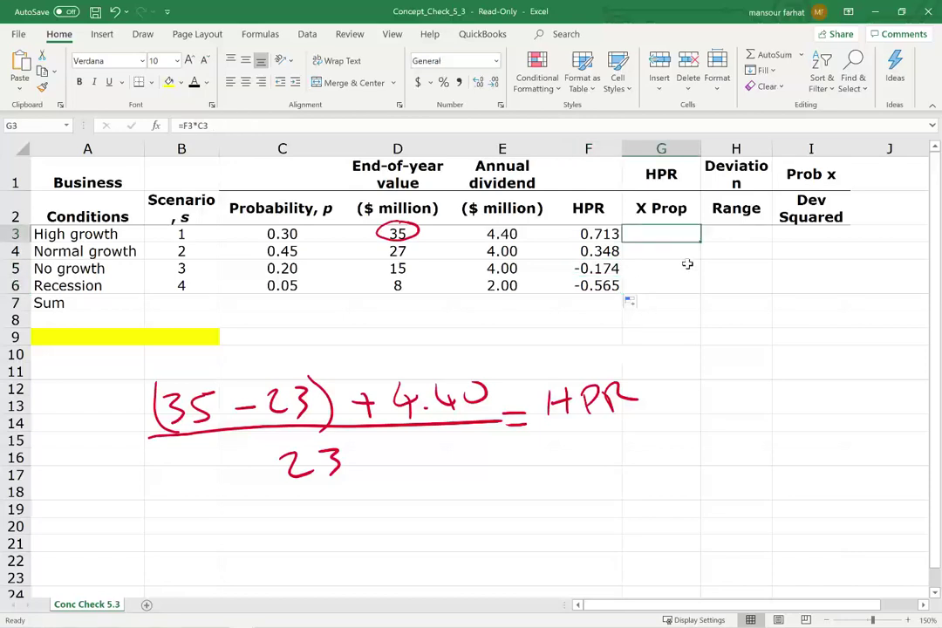
# Step: Enter =F3*C3 in G3 and reduce it to three decimals
pyautogui.click(292, 234)
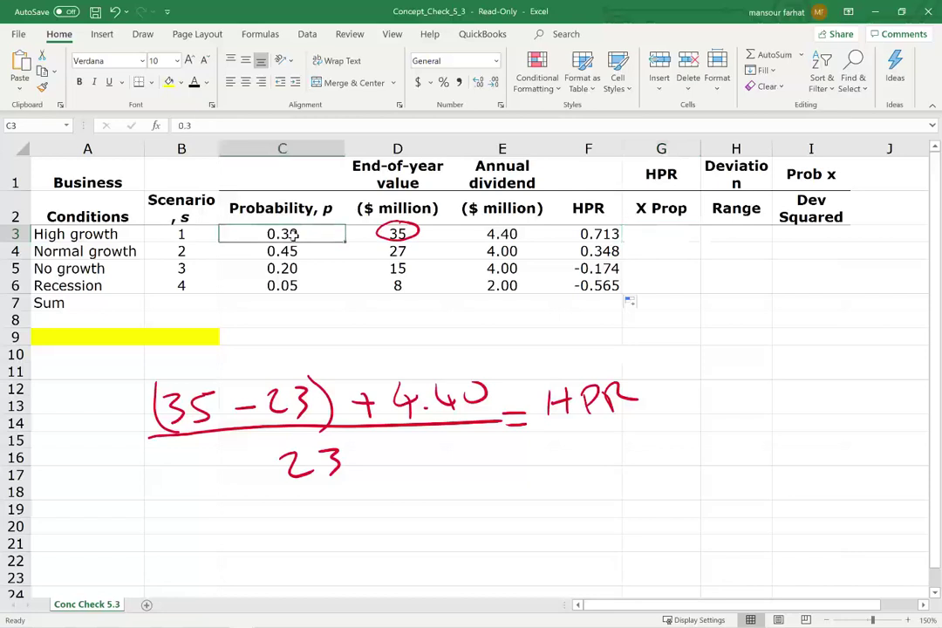
pyautogui.click(607, 233)
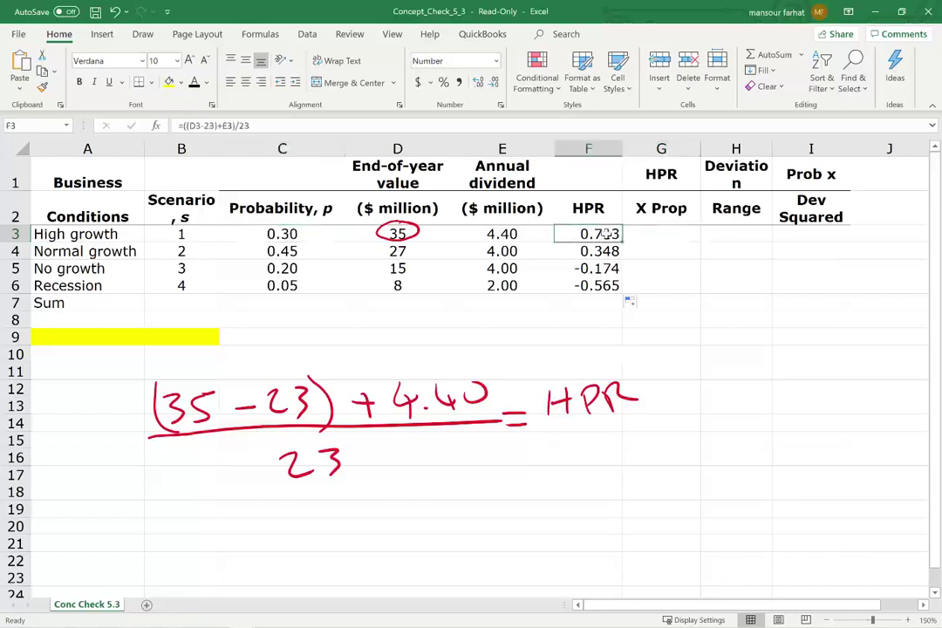
pyautogui.click(658, 232)
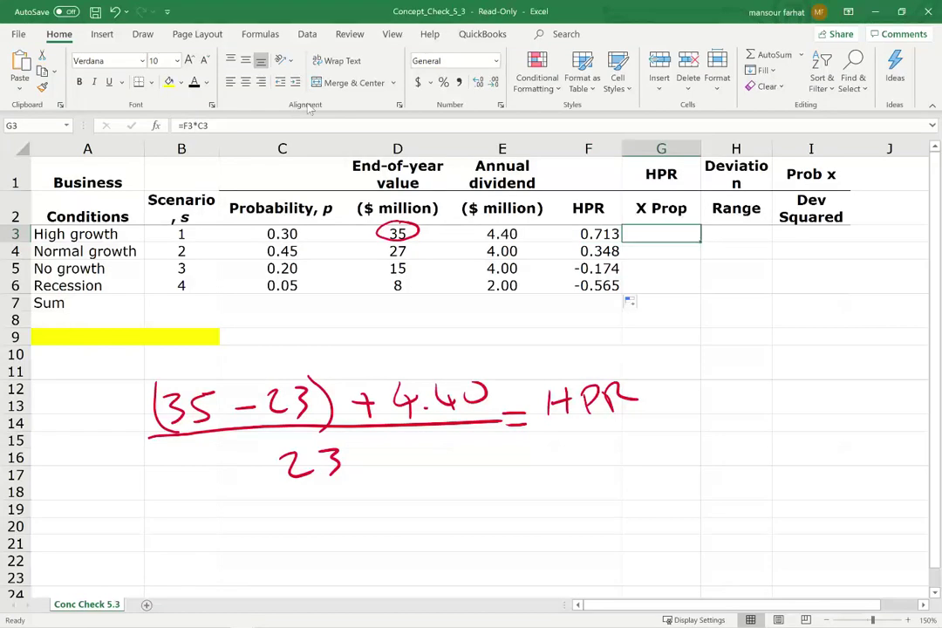
pyautogui.doubleClick(687, 233)
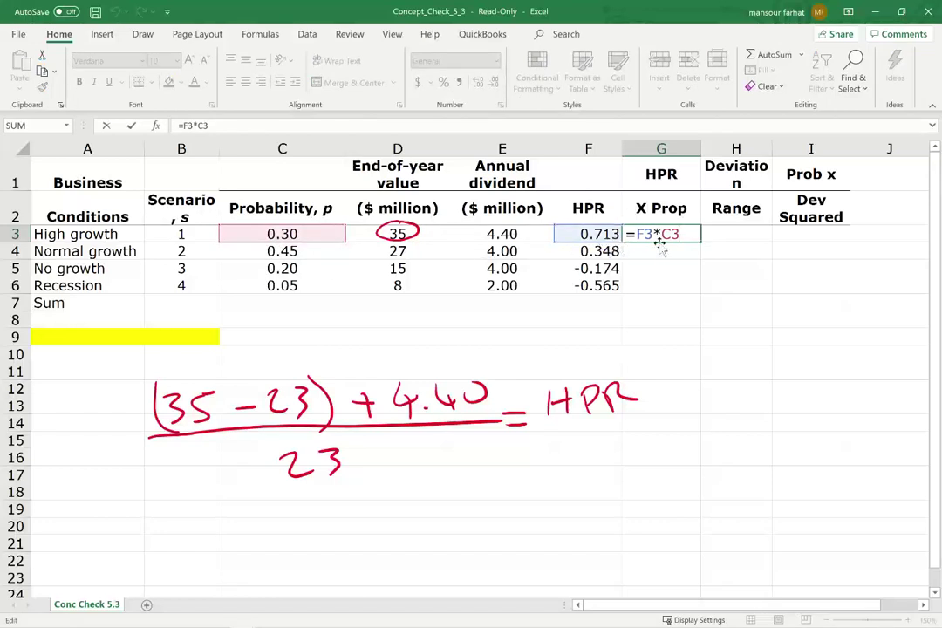
pyautogui.hotkey('ctrl', 'Return')
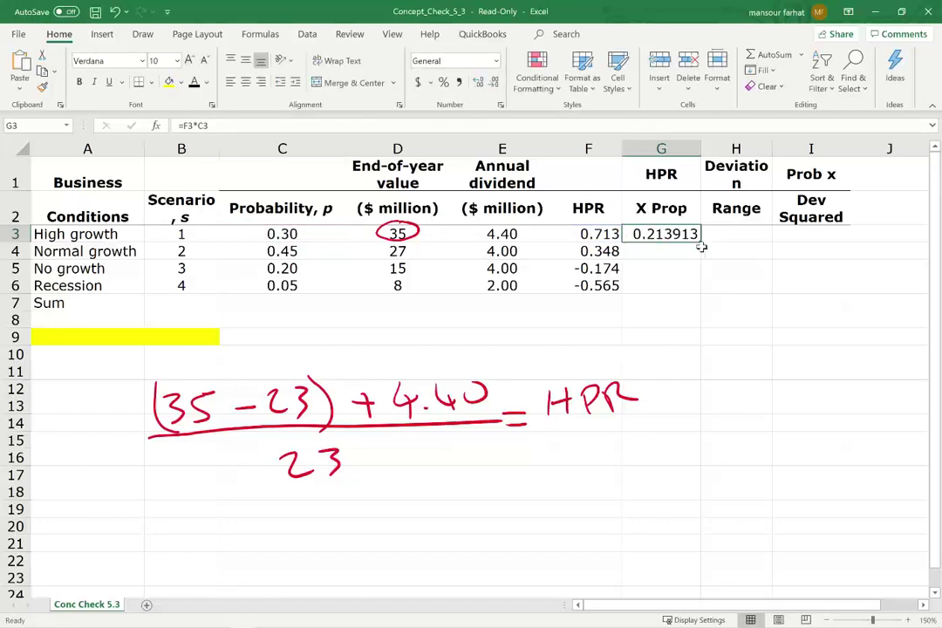
pyautogui.click(494, 83)
pyautogui.click(495, 84)
pyautogui.click(495, 84)
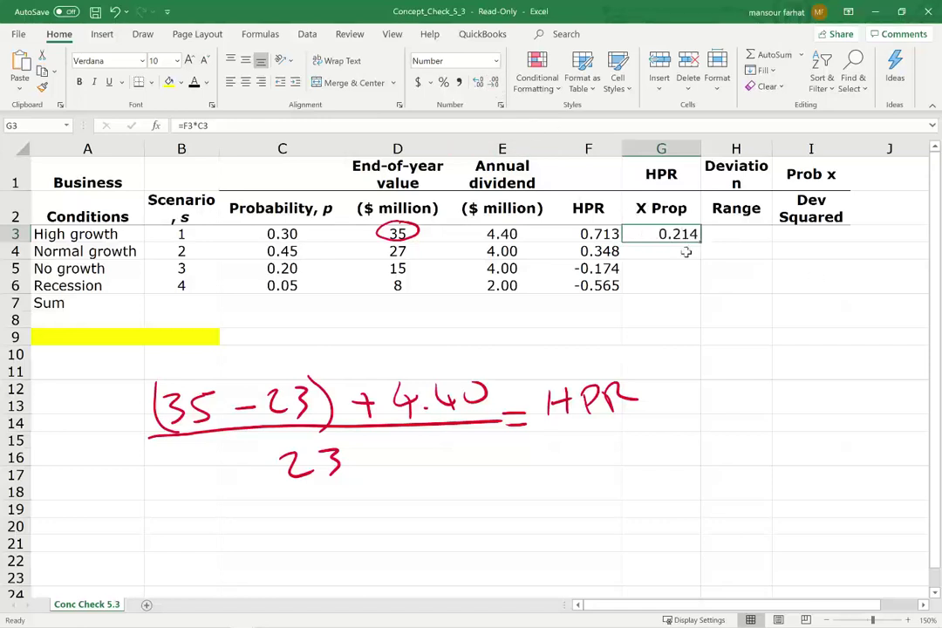
# Step: Set G3:G6 font colour to Automatic so the weighted values and 0.307391 total show
pyautogui.moveTo(683, 286); pyautogui.dragTo(667, 240)
pyautogui.click(206, 83)
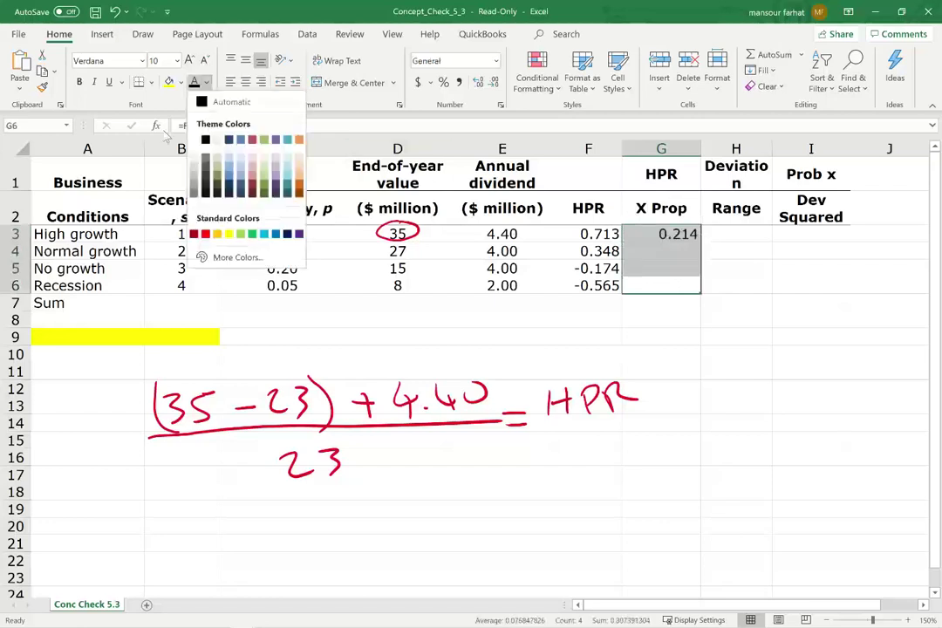
pyautogui.click(216, 102)
pyautogui.click(668, 302)
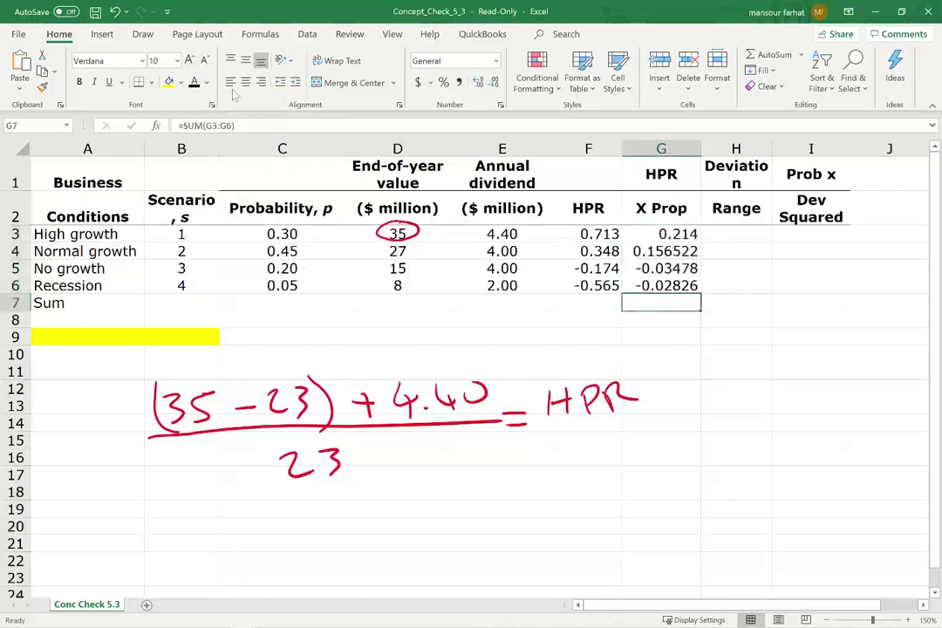
pyautogui.click(194, 83)
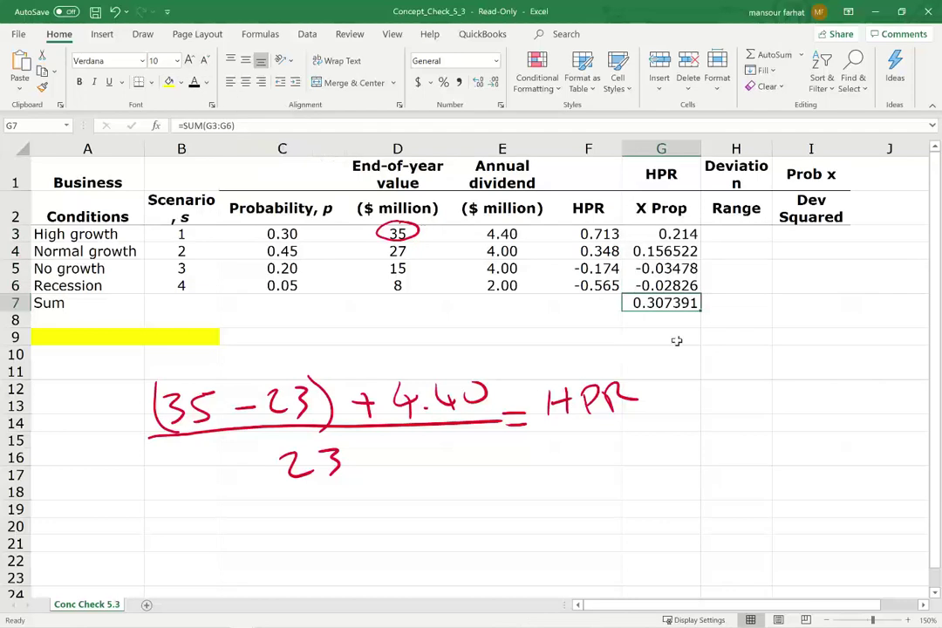
# Step: Give the G7 total a yellow fill and format it as a two-decimal percentage, 30.74%
pyautogui.moveTo(661, 353); pyautogui.dragTo(663, 338)
pyautogui.click(673, 299)
pyautogui.click(168, 83)
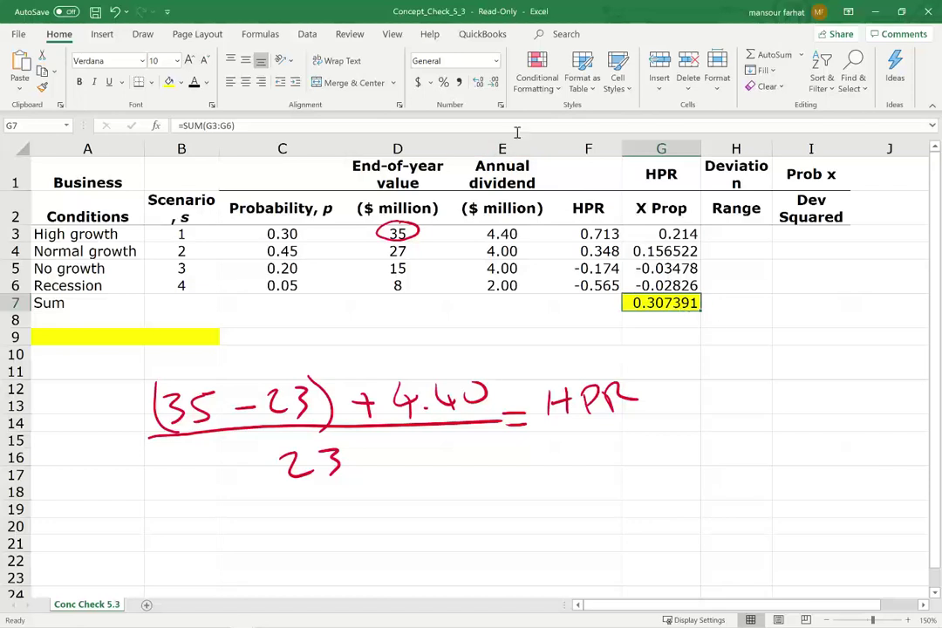
pyautogui.click(443, 82)
pyautogui.click(478, 82)
pyautogui.click(478, 82)
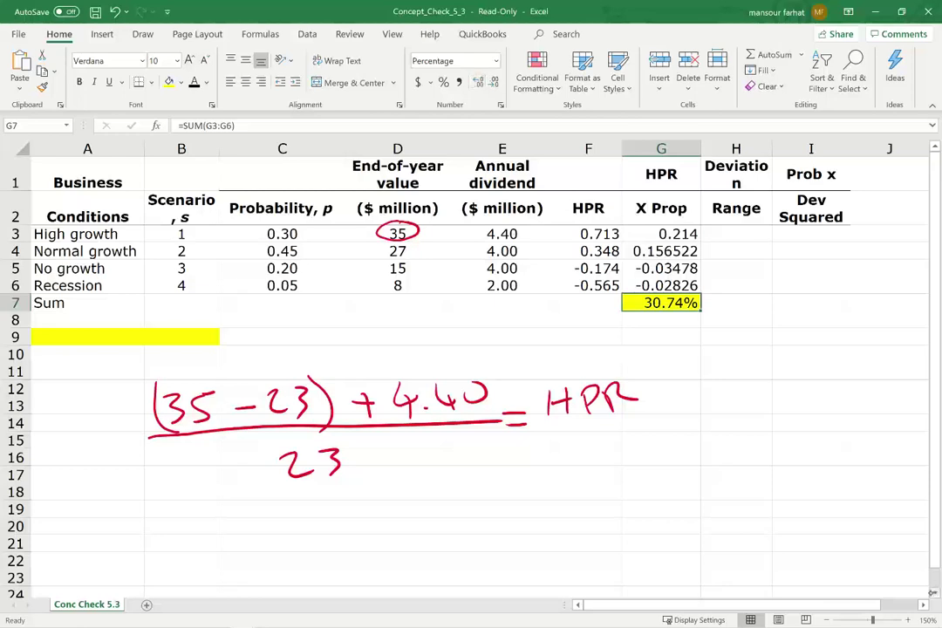
# Step: Handwrite underlined labels A and B, each with a 10% return beneath
pyautogui.scroll(-1, 787, 501)
pyautogui.moveTo(294, 510)
pyautogui.mouseDown()
pyautogui.moveTo(302, 475)
pyautogui.moveTo(316, 509)
pyautogui.moveTo(315, 492)
pyautogui.mouseUp()
pyautogui.moveTo(542, 467)
pyautogui.mouseDown()
pyautogui.moveTo(542, 504)
pyautogui.moveTo(593, 504)
pyautogui.mouseUp()
pyautogui.moveTo(276, 523); pyautogui.dragTo(346, 515)
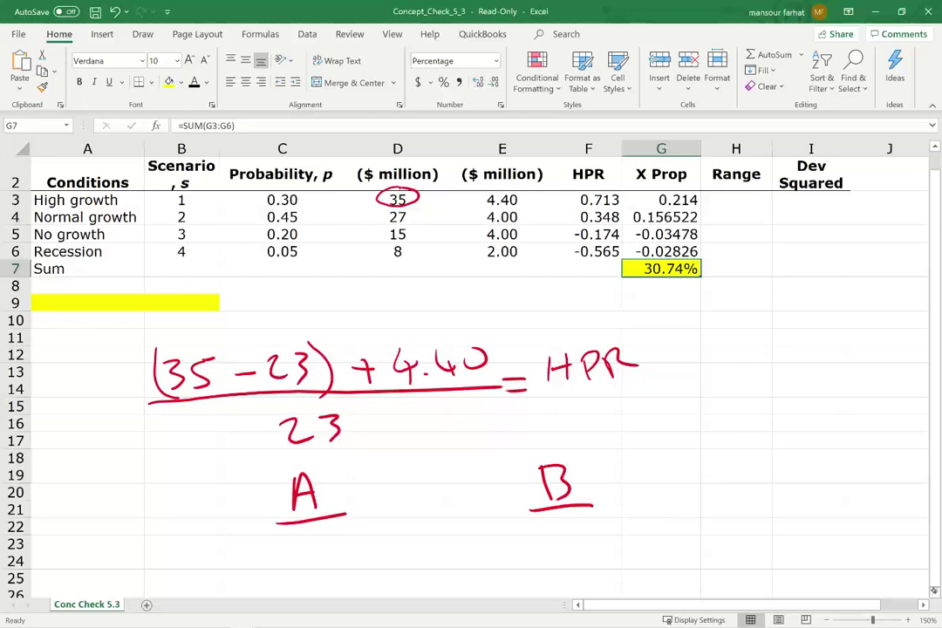
pyautogui.scroll(-1, 471, 366)
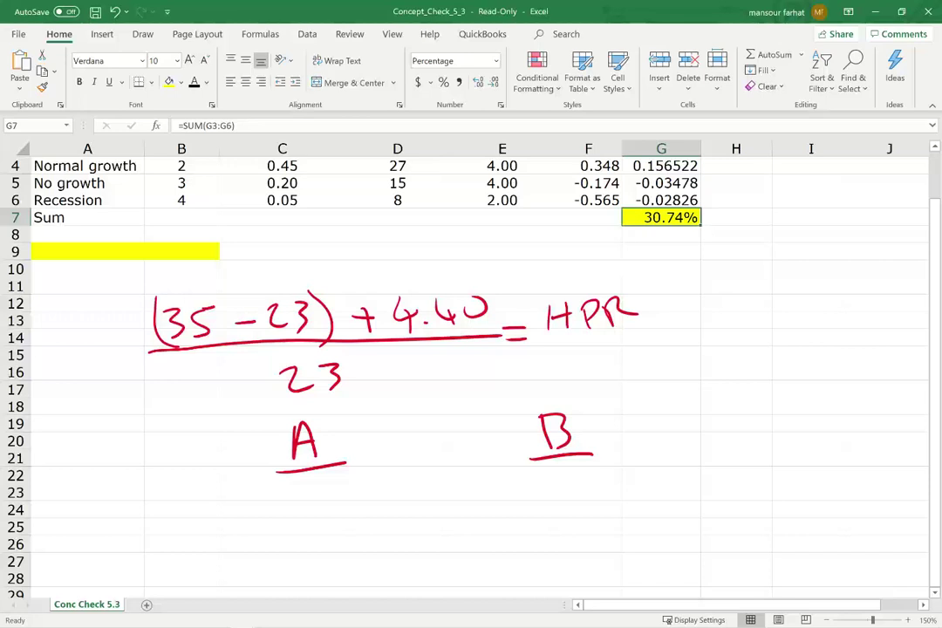
pyautogui.moveTo(282, 497); pyautogui.dragTo(282, 523)
pyautogui.moveTo(305, 501)
pyautogui.mouseDown()
pyautogui.moveTo(327, 521)
pyautogui.moveTo(322, 504)
pyautogui.mouseUp()
pyautogui.moveTo(342, 517); pyautogui.dragTo(343, 518)
pyautogui.moveTo(541, 481)
pyautogui.mouseDown()
pyautogui.moveTo(541, 507)
pyautogui.moveTo(559, 482)
pyautogui.moveTo(586, 505)
pyautogui.mouseUp()
pyautogui.moveTo(610, 497); pyautogui.dragTo(611, 499)
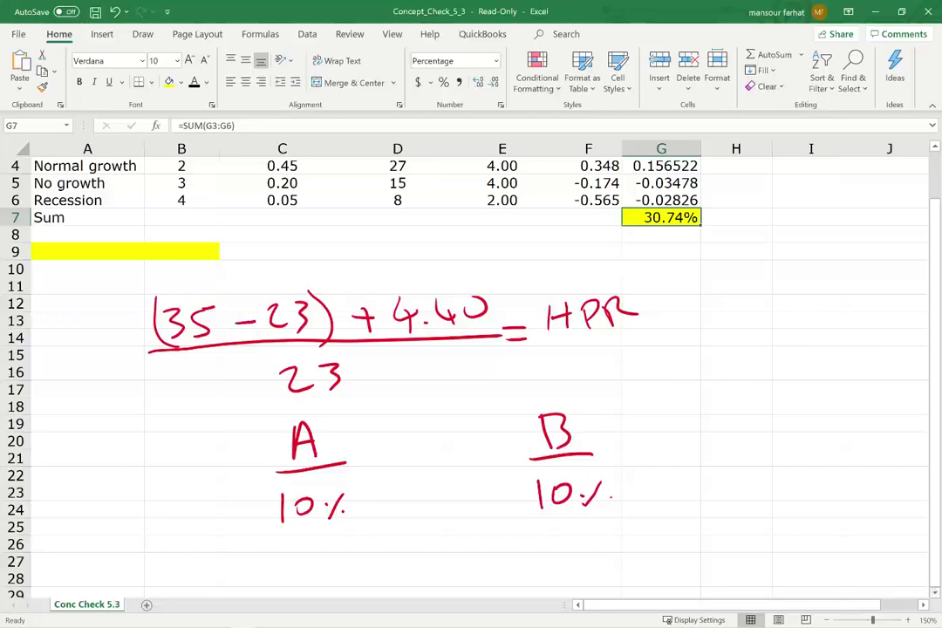
pyautogui.scroll(-1, 397, 320)
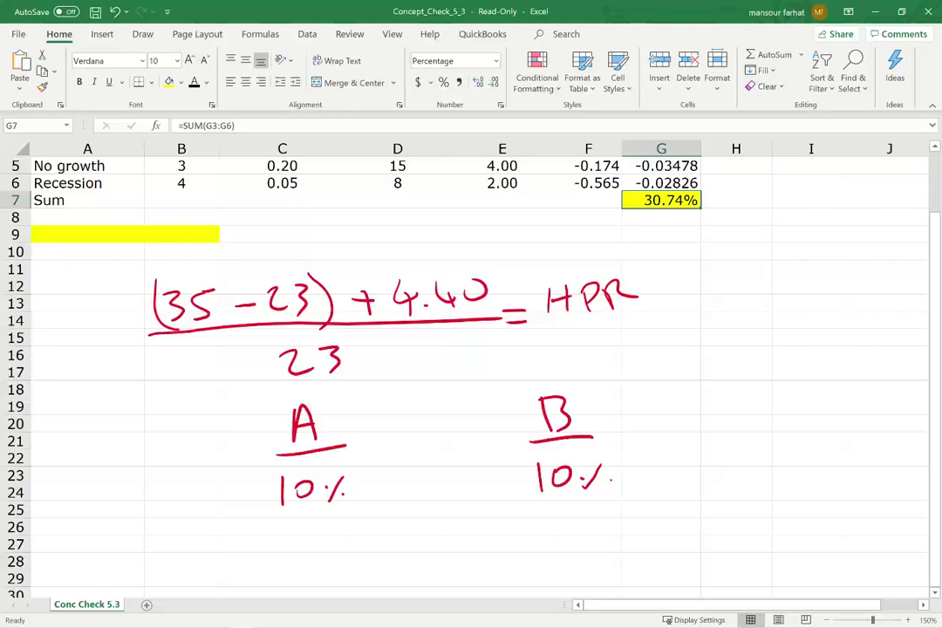
# Step: Write SD 15 for A and 25 for B, labelling B 'riskier' and circling SD
pyautogui.moveTo(89, 532)
pyautogui.mouseDown()
pyautogui.moveTo(73, 549)
pyautogui.moveTo(117, 551)
pyautogui.moveTo(130, 565)
pyautogui.mouseUp()
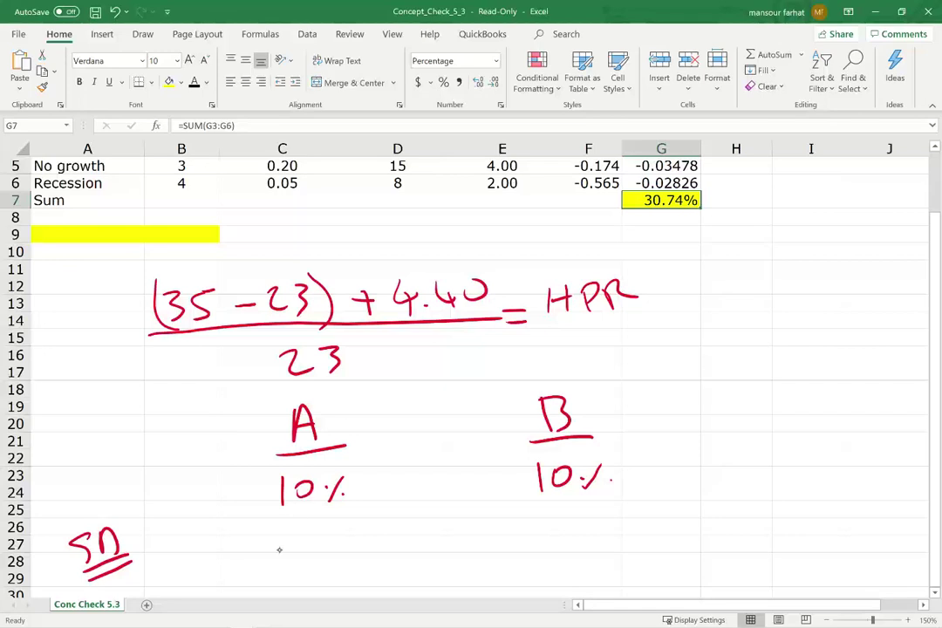
pyautogui.moveTo(282, 539)
pyautogui.mouseDown()
pyautogui.moveTo(282, 569)
pyautogui.moveTo(300, 566)
pyautogui.mouseUp()
pyautogui.moveTo(303, 539); pyautogui.dragTo(326, 539)
pyautogui.moveTo(539, 534); pyautogui.dragTo(560, 555)
pyautogui.moveTo(574, 530); pyautogui.dragTo(566, 555)
pyautogui.moveTo(572, 529); pyautogui.dragTo(584, 529)
pyautogui.moveTo(658, 509); pyautogui.dragTo(613, 538)
pyautogui.moveTo(614, 522); pyautogui.dragTo(630, 536)
pyautogui.moveTo(689, 495)
pyautogui.mouseDown()
pyautogui.moveTo(794, 475)
pyautogui.moveTo(817, 490)
pyautogui.mouseUp()
pyautogui.moveTo(702, 525); pyautogui.dragTo(820, 506)
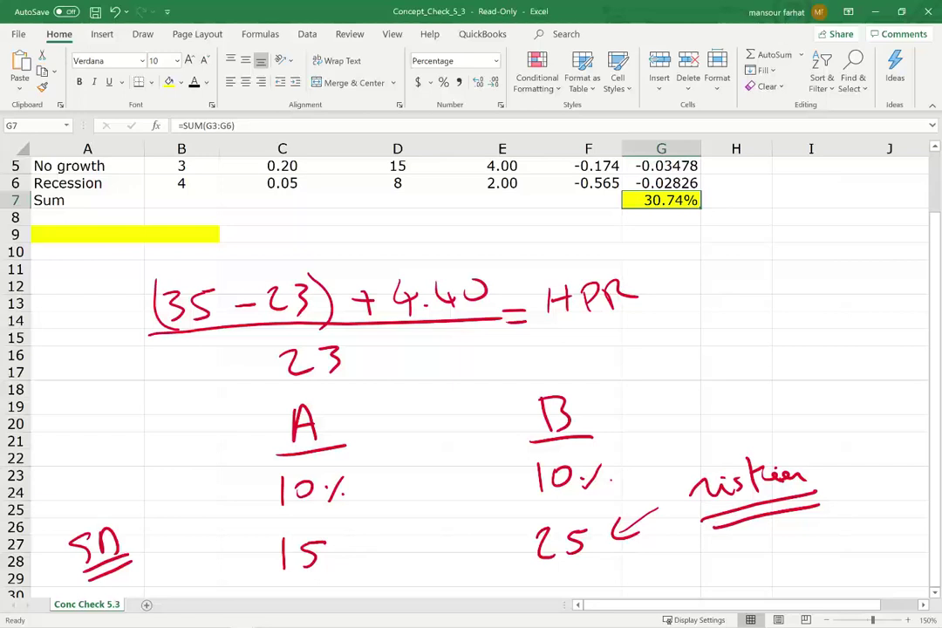
pyautogui.moveTo(97, 503)
pyautogui.mouseDown()
pyautogui.moveTo(60, 562)
pyautogui.moveTo(140, 515)
pyautogui.moveTo(94, 504)
pyautogui.mouseUp()
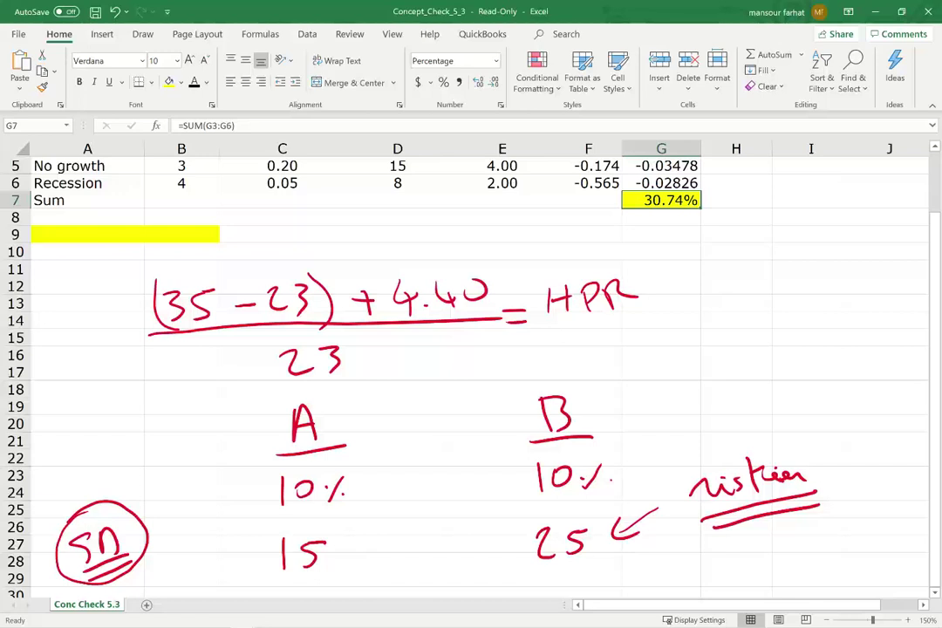
# Step: Sketch a large zigzag for high volatility, a small circled wavy line for low, and an arrow under HPR
pyautogui.moveTo(628, 405)
pyautogui.mouseDown()
pyautogui.moveTo(708, 388)
pyautogui.moveTo(880, 301)
pyautogui.moveTo(911, 454)
pyautogui.mouseUp()
pyautogui.moveTo(59, 414)
pyautogui.mouseDown()
pyautogui.moveTo(69, 392)
pyautogui.moveTo(254, 404)
pyautogui.mouseUp()
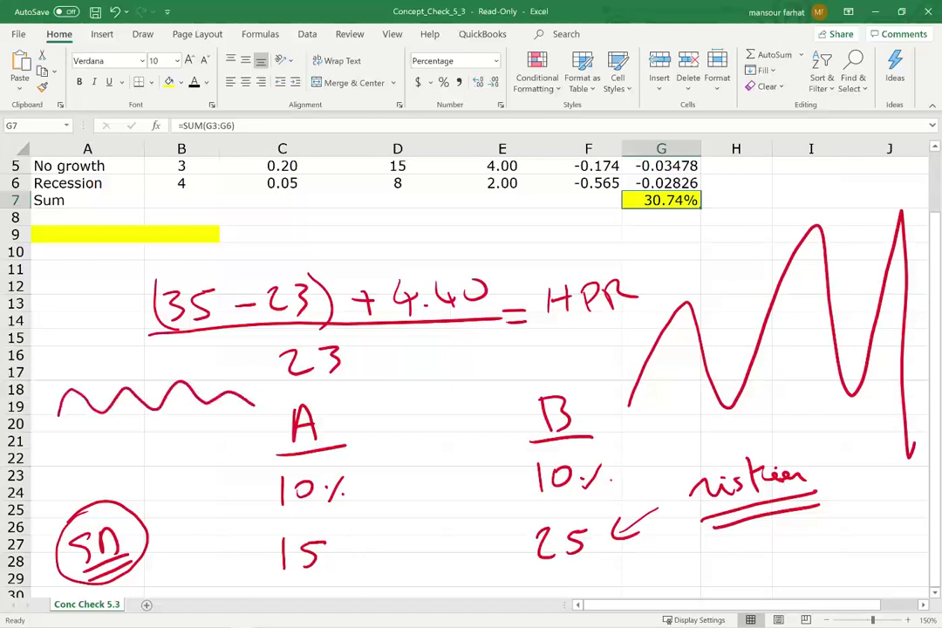
pyautogui.moveTo(87, 365)
pyautogui.mouseDown()
pyautogui.moveTo(43, 377)
pyautogui.moveTo(218, 427)
pyautogui.moveTo(78, 362)
pyautogui.moveTo(87, 366)
pyautogui.mouseUp()
pyautogui.moveTo(558, 347); pyautogui.dragTo(618, 342)
pyautogui.moveTo(602, 336); pyautogui.dragTo(608, 352)
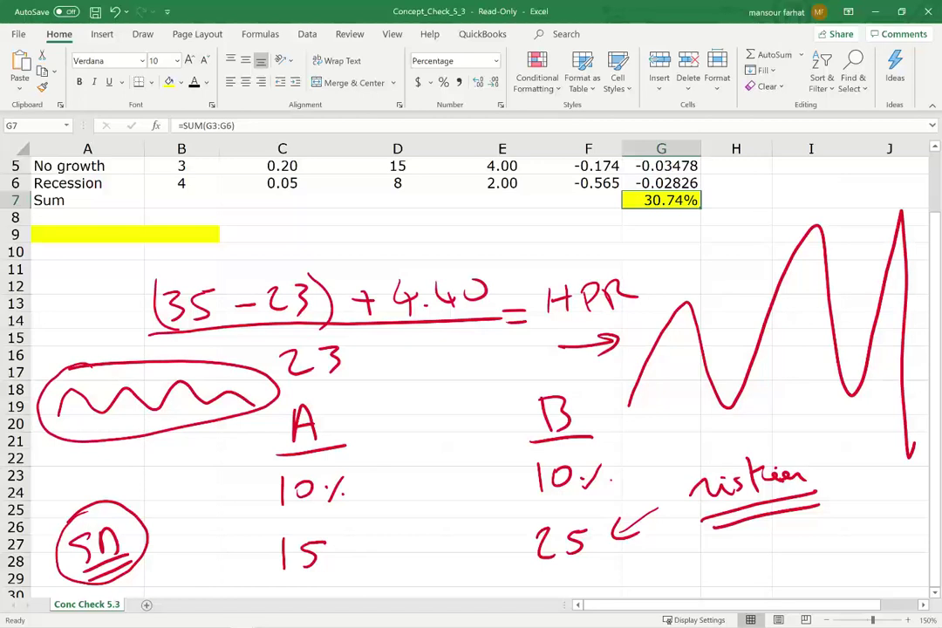
# Step: Review the H3 deviation formula =F3-$G$7, circling the 0.713 HPR and 30.74% expected return
pyautogui.scroll(2, 471, 349)
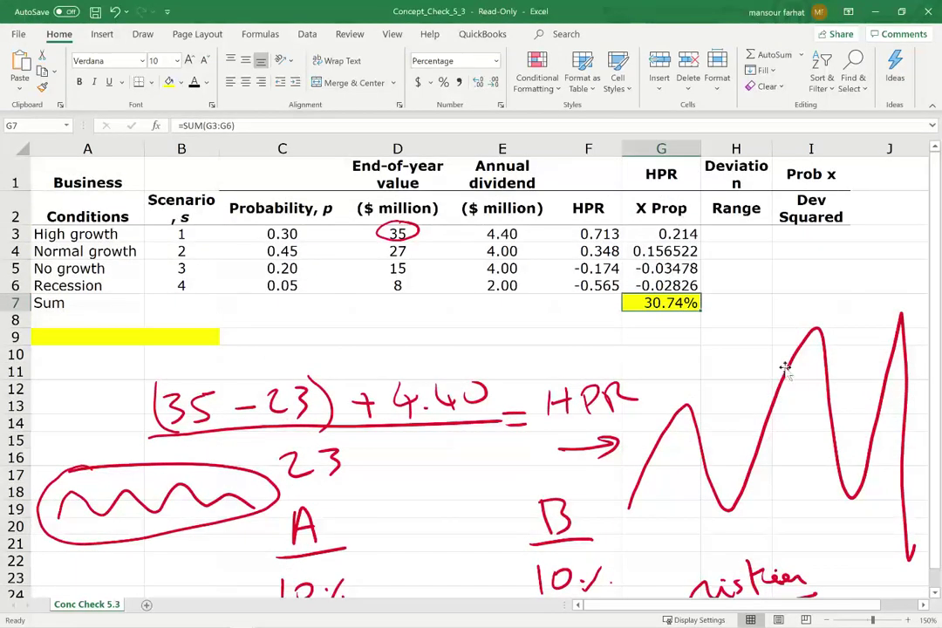
pyautogui.click(752, 236)
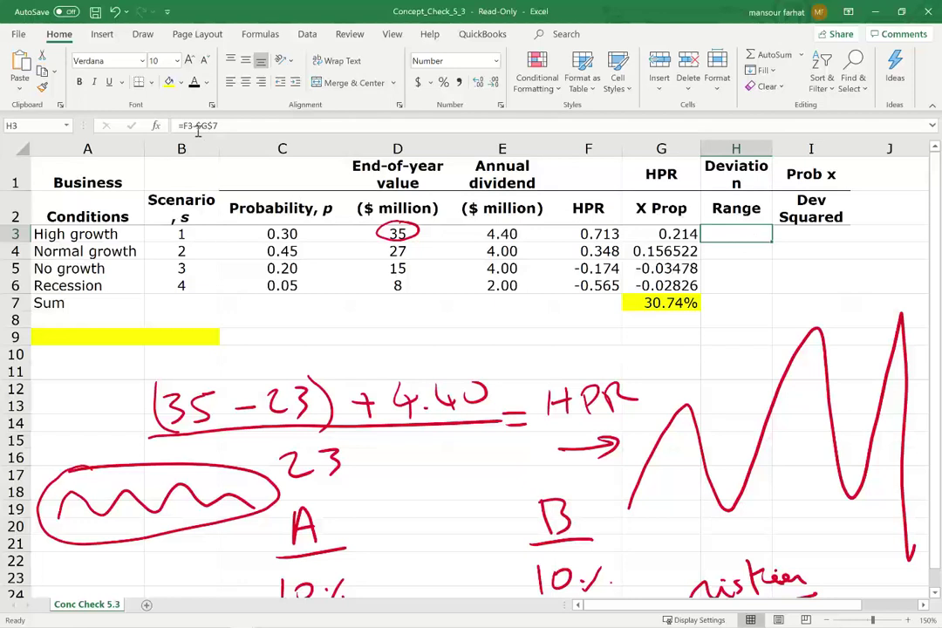
pyautogui.click(179, 82)
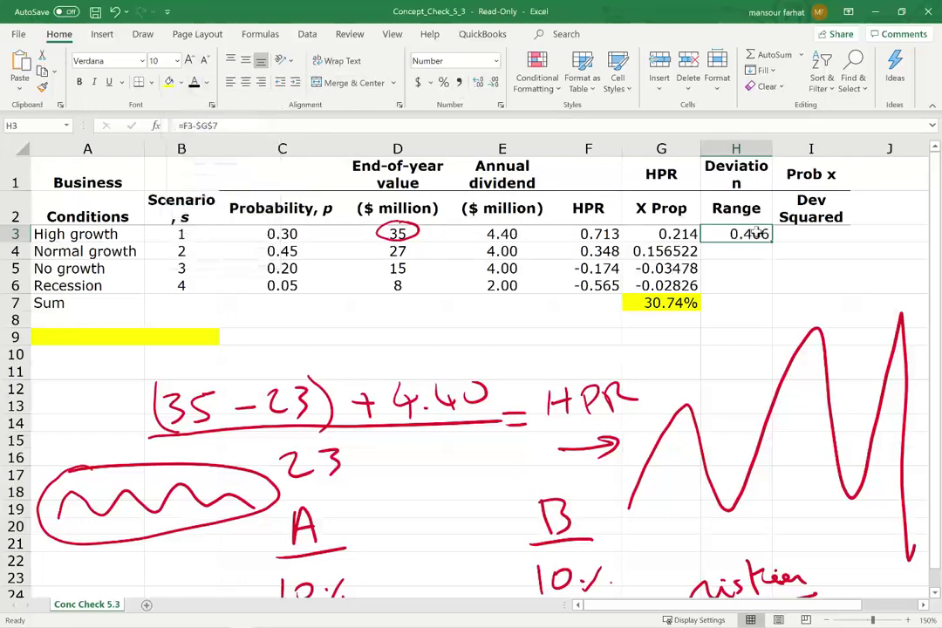
pyautogui.doubleClick(755, 233)
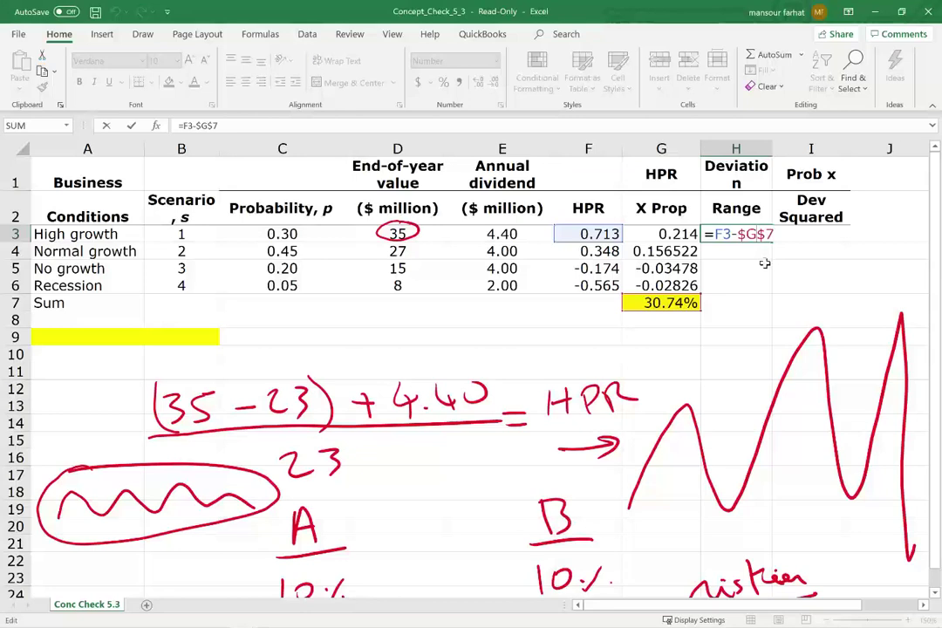
pyautogui.press('Escape')
pyautogui.click(679, 304)
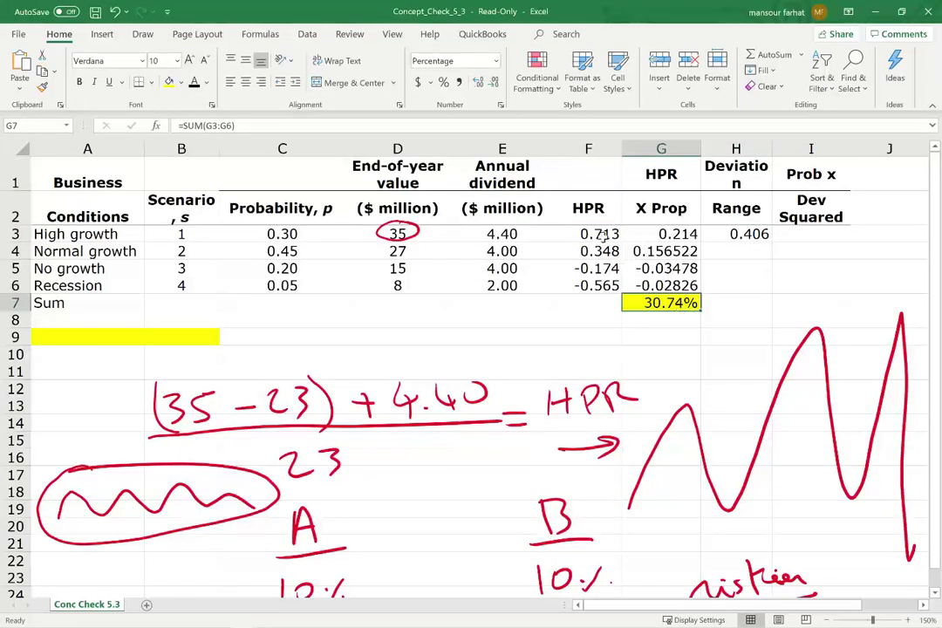
pyautogui.click(616, 237)
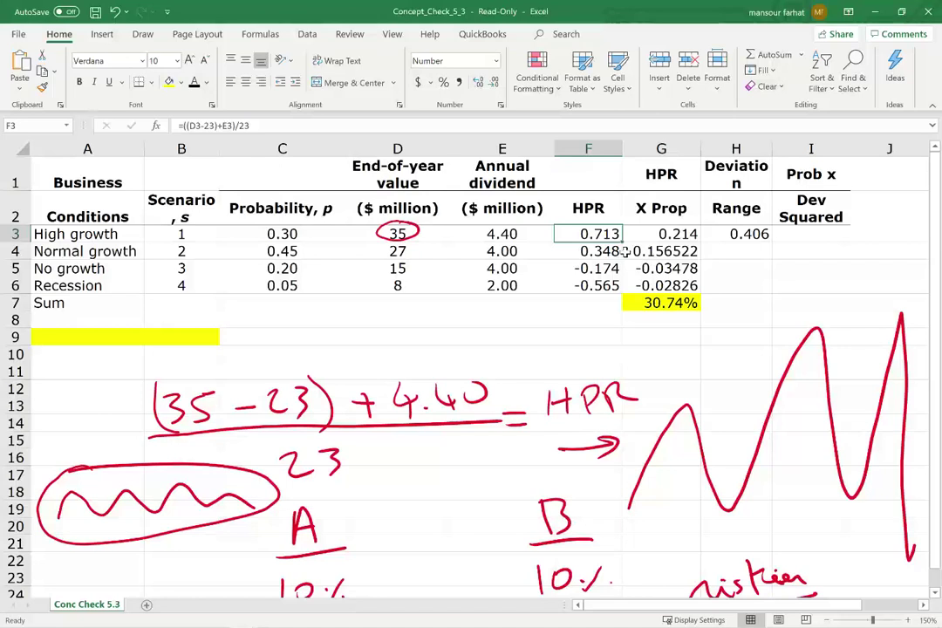
pyautogui.moveTo(621, 222)
pyautogui.mouseDown()
pyautogui.moveTo(569, 235)
pyautogui.moveTo(626, 225)
pyautogui.mouseUp()
pyautogui.moveTo(697, 295); pyautogui.dragTo(689, 294)
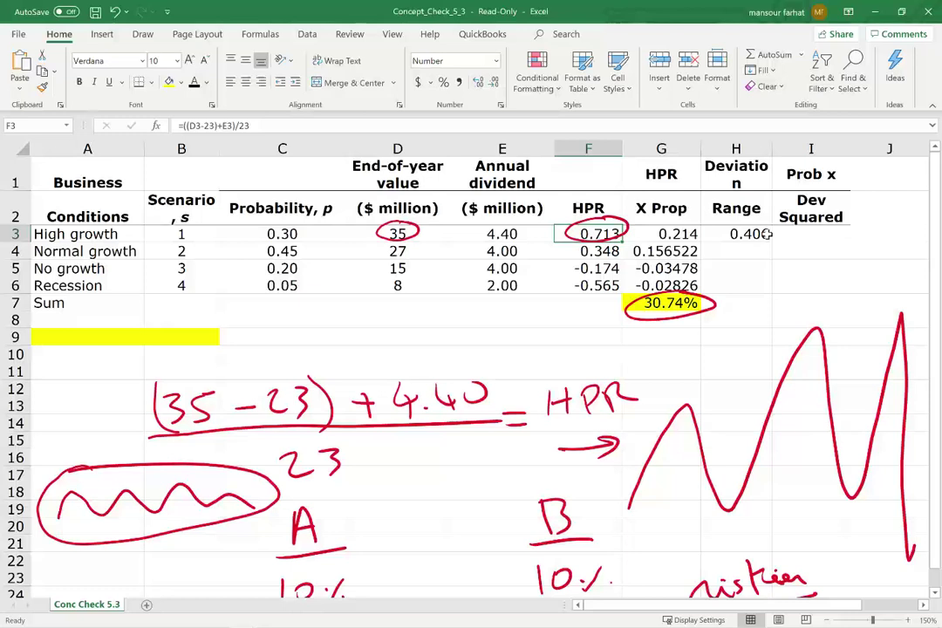
# Step: Confirm the H4–H6 deviations (0.040, −0.481, −0.873) with HPRs circled, undoing the stray arrow
pyautogui.click(748, 253)
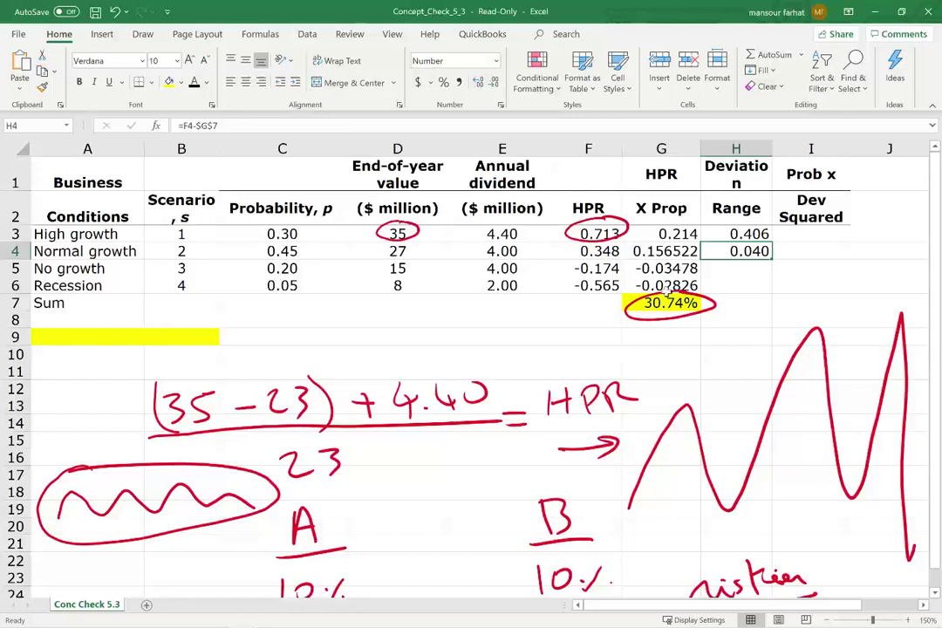
pyautogui.moveTo(622, 246); pyautogui.dragTo(620, 243)
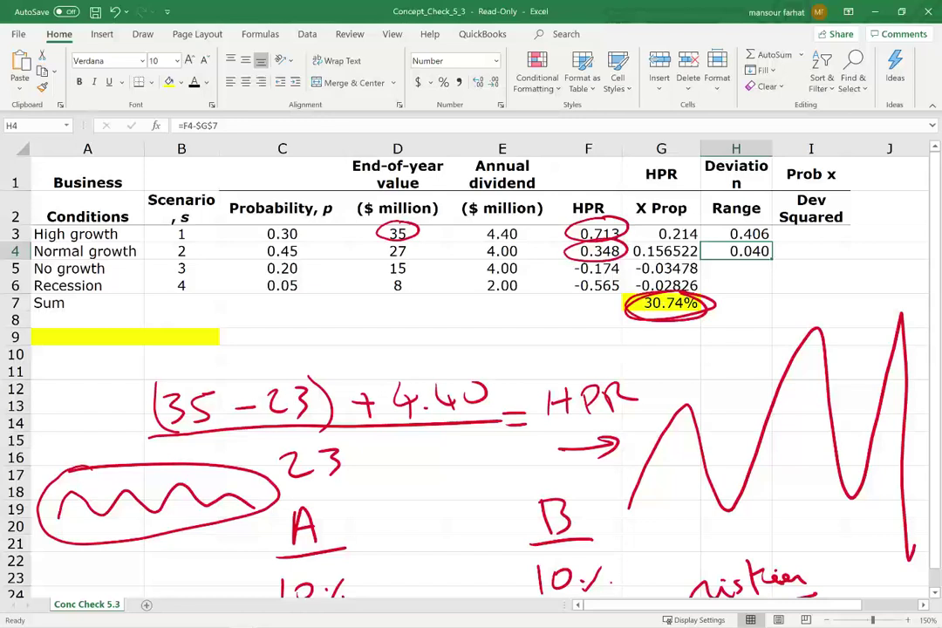
pyautogui.press('Down')
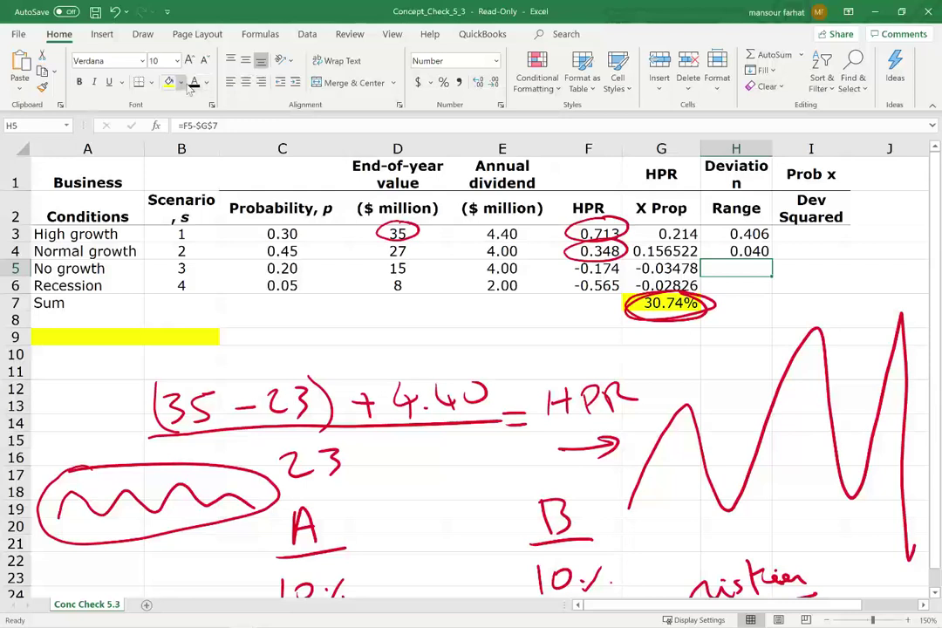
pyautogui.moveTo(603, 261); pyautogui.dragTo(616, 259)
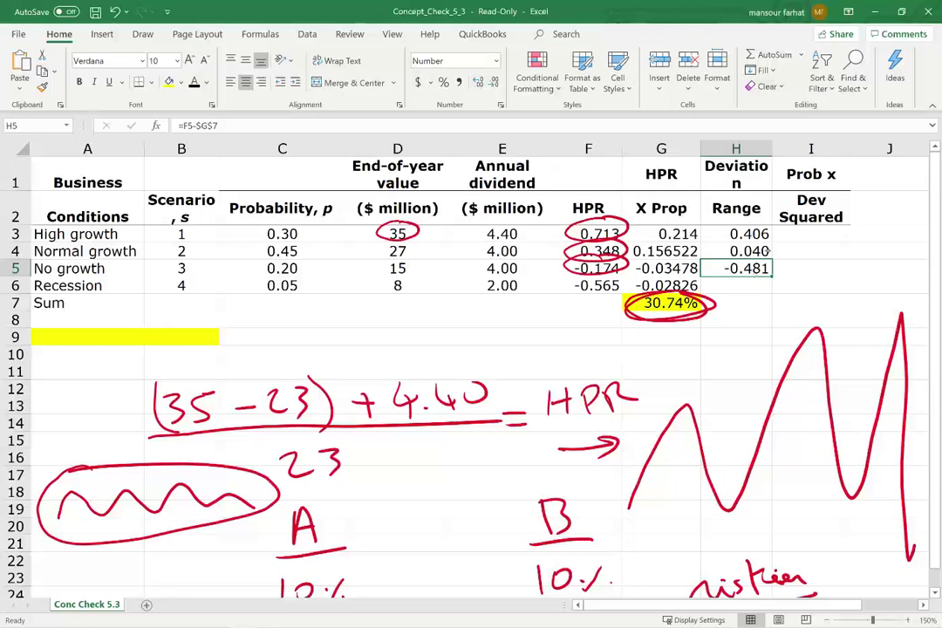
pyautogui.press('Return')
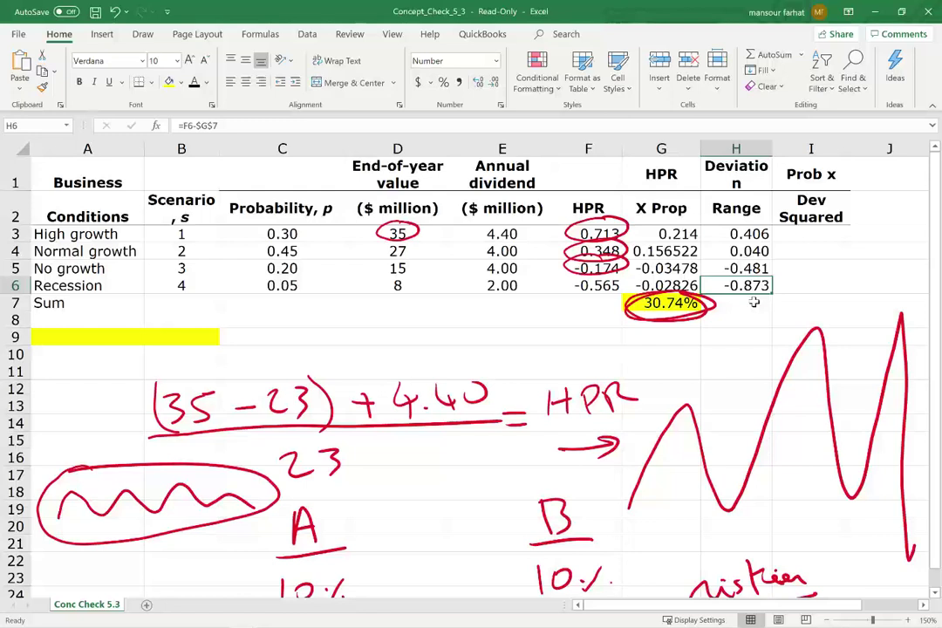
pyautogui.moveTo(682, 325); pyautogui.dragTo(753, 307)
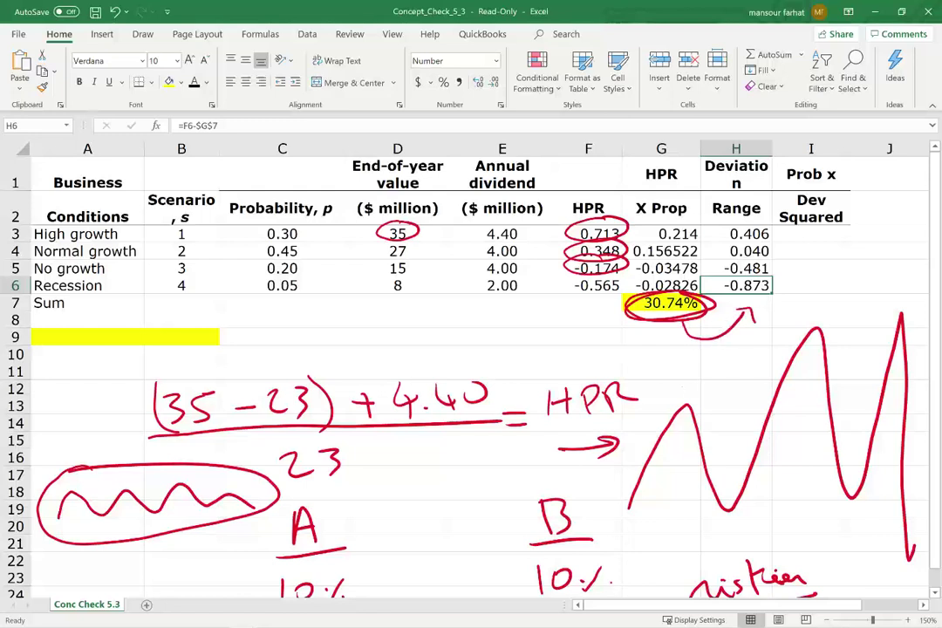
pyautogui.hotkey('ctrl', 'z')
pyautogui.hotkey('ctrl', 'z')
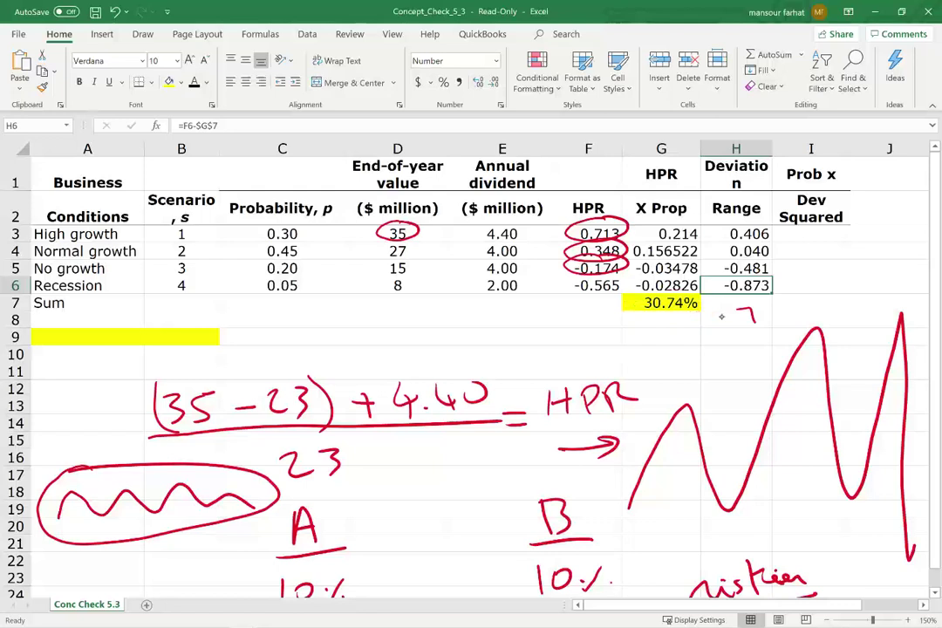
# Step: Erase the handwritten HPR formula and draw a number line with a tick labelled 30.74
pyautogui.hotkey('ctrl', 'z')
pyautogui.hotkey('ctrl', 'z')
pyautogui.hotkey('ctrl', 'z')
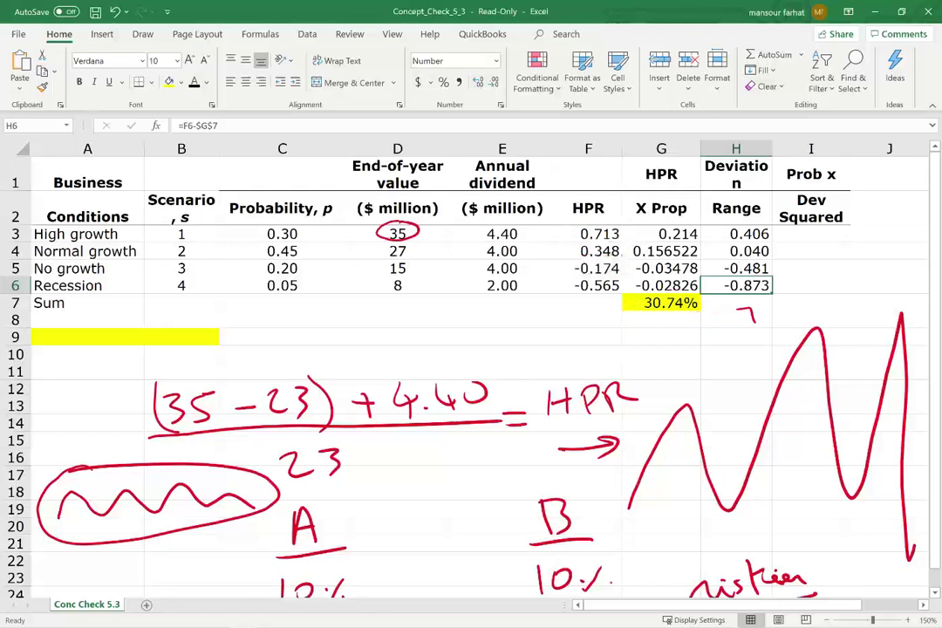
pyautogui.moveTo(640, 400)
pyautogui.mouseDown()
pyautogui.moveTo(428, 405)
pyautogui.moveTo(104, 497)
pyautogui.moveTo(418, 422)
pyautogui.moveTo(515, 414)
pyautogui.moveTo(377, 485)
pyautogui.mouseUp()
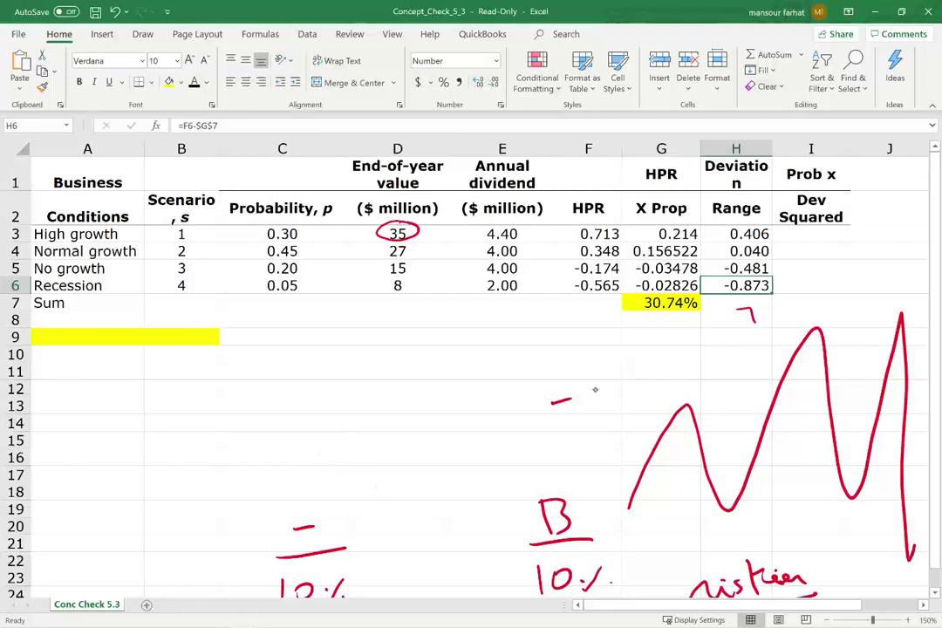
pyautogui.moveTo(66, 425); pyautogui.dragTo(645, 442)
pyautogui.click(561, 401)
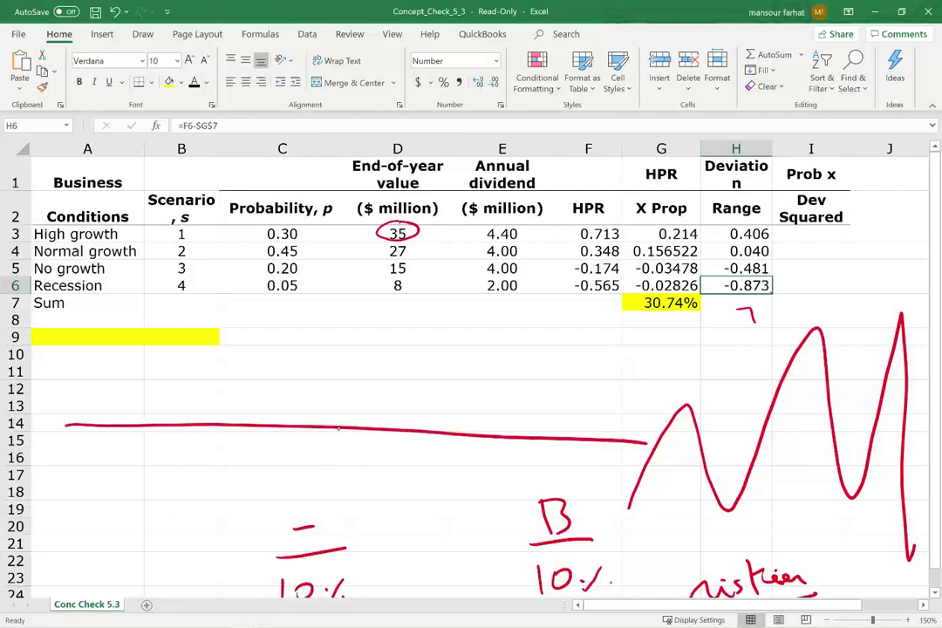
pyautogui.moveTo(358, 420); pyautogui.dragTo(358, 451)
pyautogui.moveTo(334, 465); pyautogui.dragTo(335, 484)
pyautogui.moveTo(359, 467)
pyautogui.mouseDown()
pyautogui.moveTo(389, 482)
pyautogui.moveTo(421, 471)
pyautogui.moveTo(416, 479)
pyautogui.mouseUp()
pyautogui.click(374, 477)
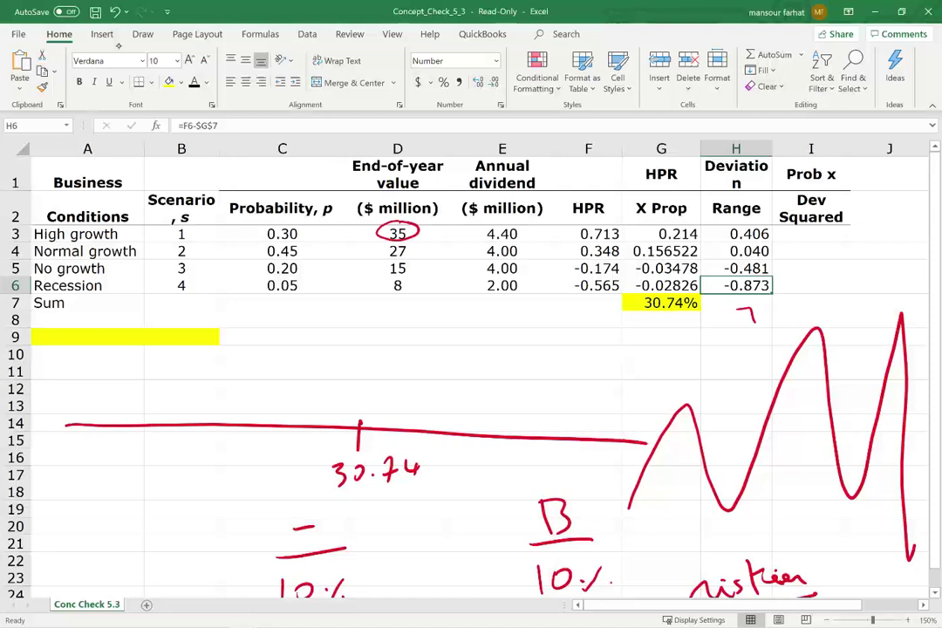
# Step: With the yellow highlighter, circle scenario 1, bracket 30.74 to 70.17, and write 4%
pyautogui.click(143, 33)
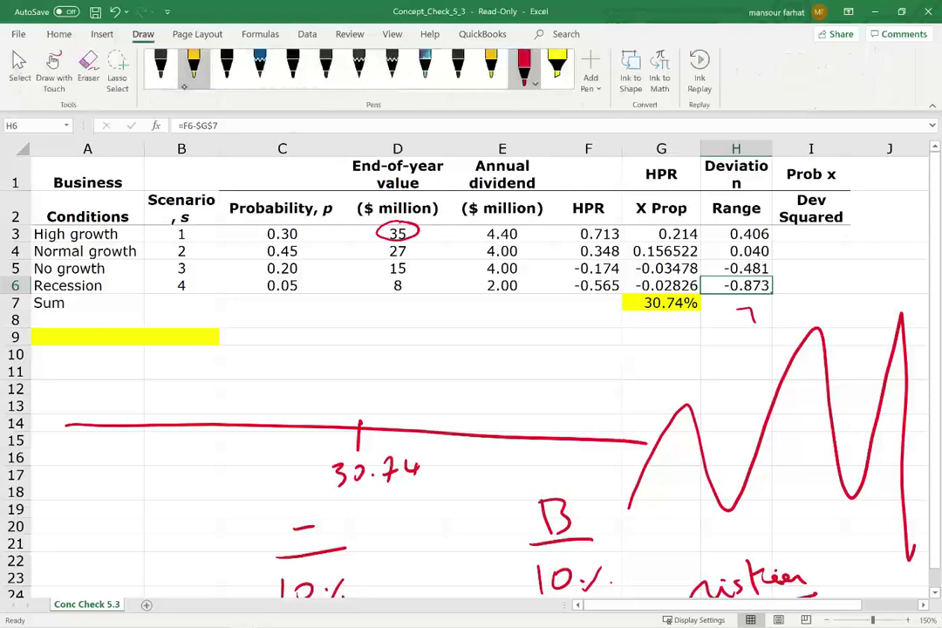
pyautogui.click(194, 65)
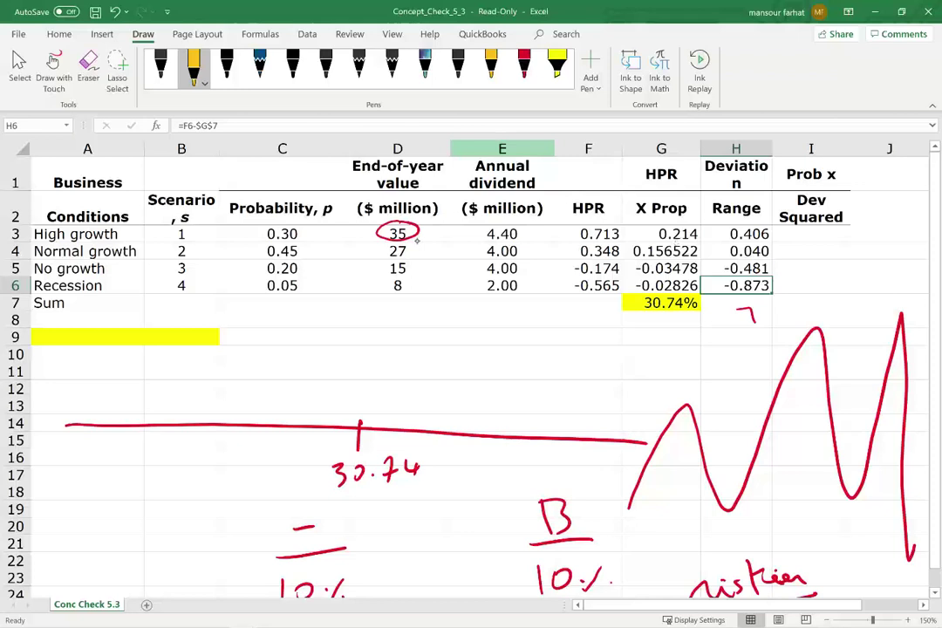
pyautogui.moveTo(195, 224); pyautogui.dragTo(187, 223)
pyautogui.moveTo(623, 425)
pyautogui.mouseDown()
pyautogui.moveTo(611, 488)
pyautogui.moveTo(633, 475)
pyautogui.moveTo(682, 487)
pyautogui.mouseUp()
pyautogui.moveTo(360, 428)
pyautogui.mouseDown()
pyautogui.moveTo(624, 397)
pyautogui.moveTo(622, 436)
pyautogui.mouseUp()
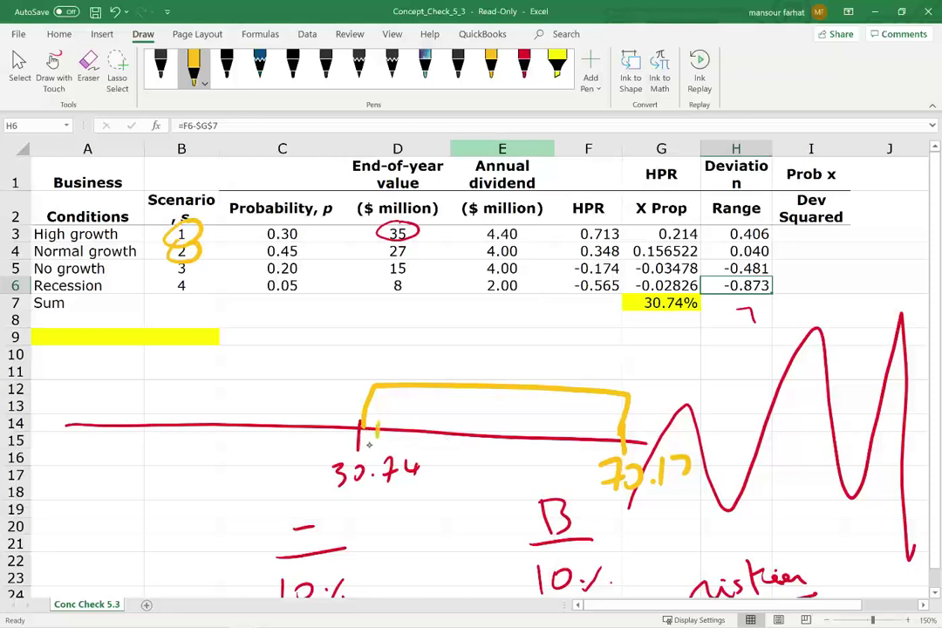
pyautogui.moveTo(375, 440); pyautogui.dragTo(384, 498)
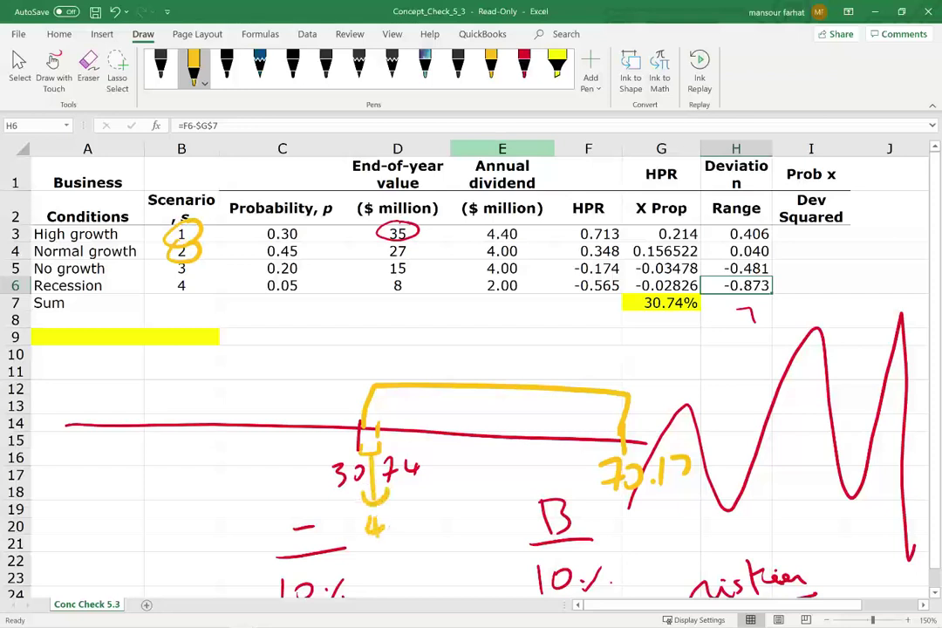
pyautogui.moveTo(394, 517); pyautogui.dragTo(403, 528)
# Step: Mark the 0.040 deviation and −0.873, then undo the number-line and yellow strokes
pyautogui.moveTo(743, 234); pyautogui.dragTo(769, 248)
pyautogui.hotkey('ctrl', 'z')
pyautogui.hotkey('ctrl', 'z')
pyautogui.hotkey('ctrl', 'z')
pyautogui.hotkey('ctrl', 'z')
pyautogui.hotkey('ctrl', 'z')
pyautogui.hotkey('ctrl', 'z')
pyautogui.hotkey('ctrl', 'z')
pyautogui.hotkey('ctrl', 'z')
pyautogui.hotkey('ctrl', 'z')
pyautogui.hotkey('ctrl', 'z')
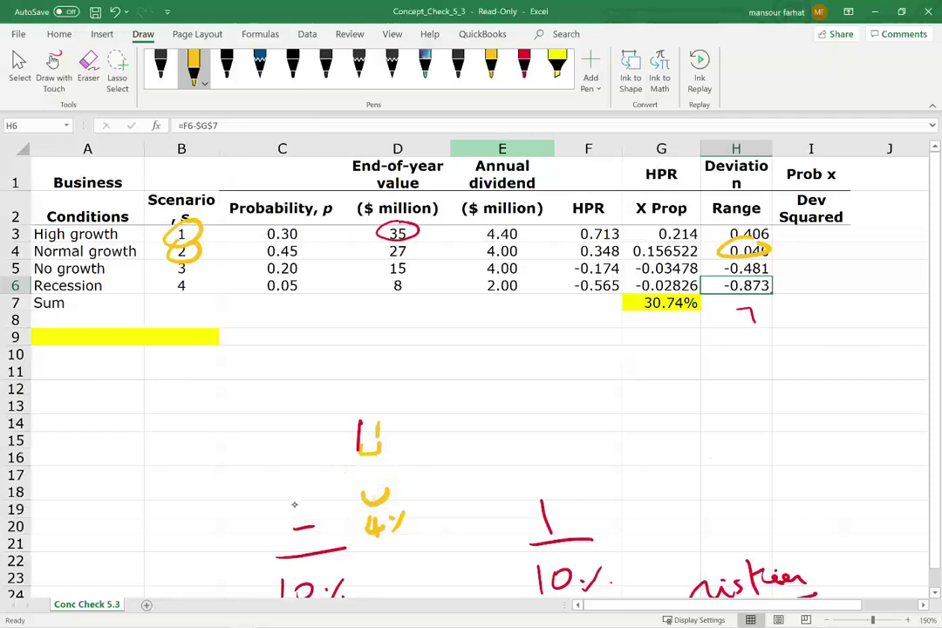
pyautogui.moveTo(743, 337); pyautogui.dragTo(742, 301)
pyautogui.moveTo(735, 310); pyautogui.dragTo(749, 309)
pyautogui.hotkey('ctrl', 'z')
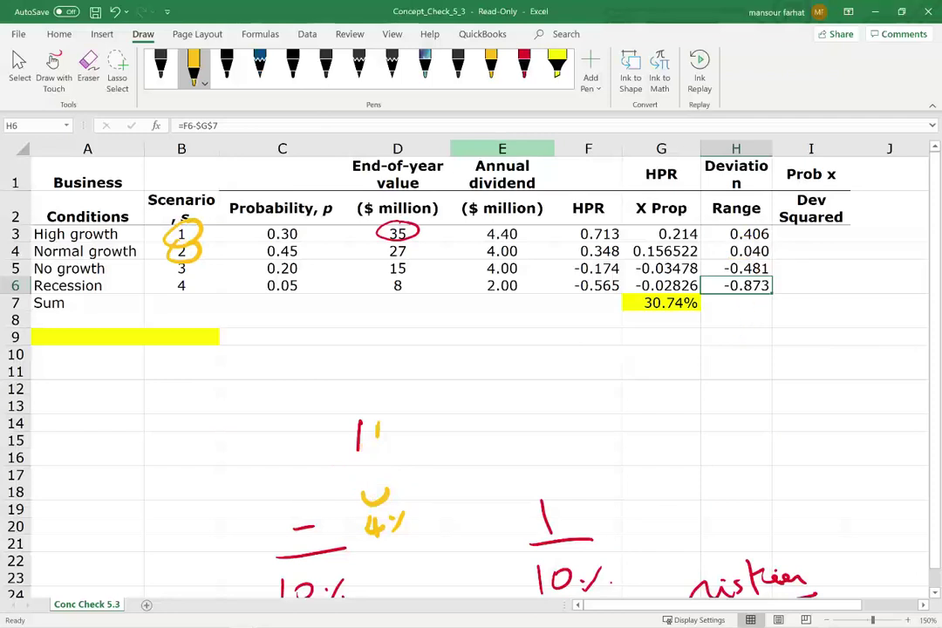
# Step: Enter =C3*(H3)^2 in I3 to get the probability-weighted squared deviation 0.049366
pyautogui.click(826, 235)
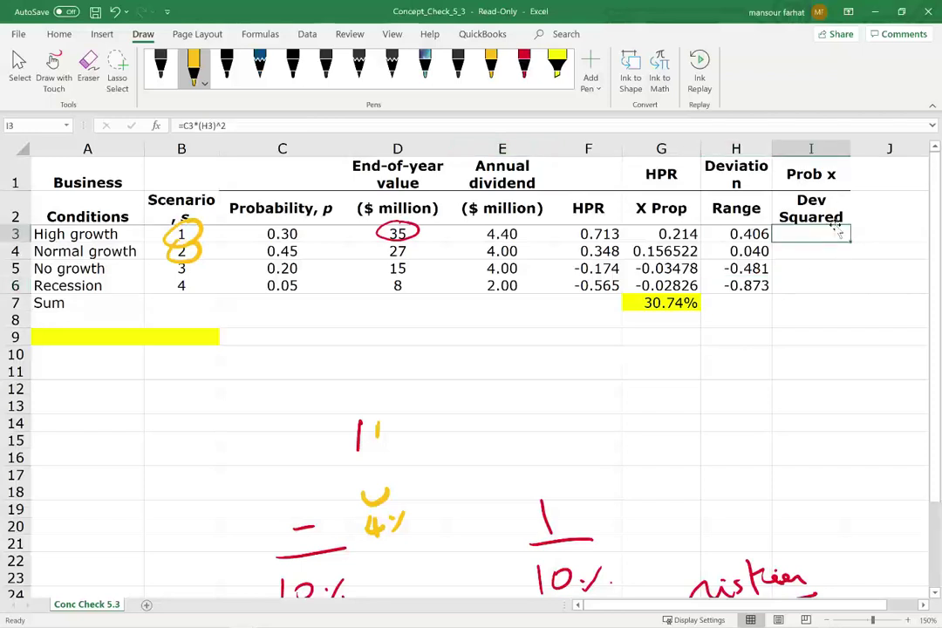
pyautogui.moveTo(738, 212); pyautogui.dragTo(738, 283)
pyautogui.click(796, 234)
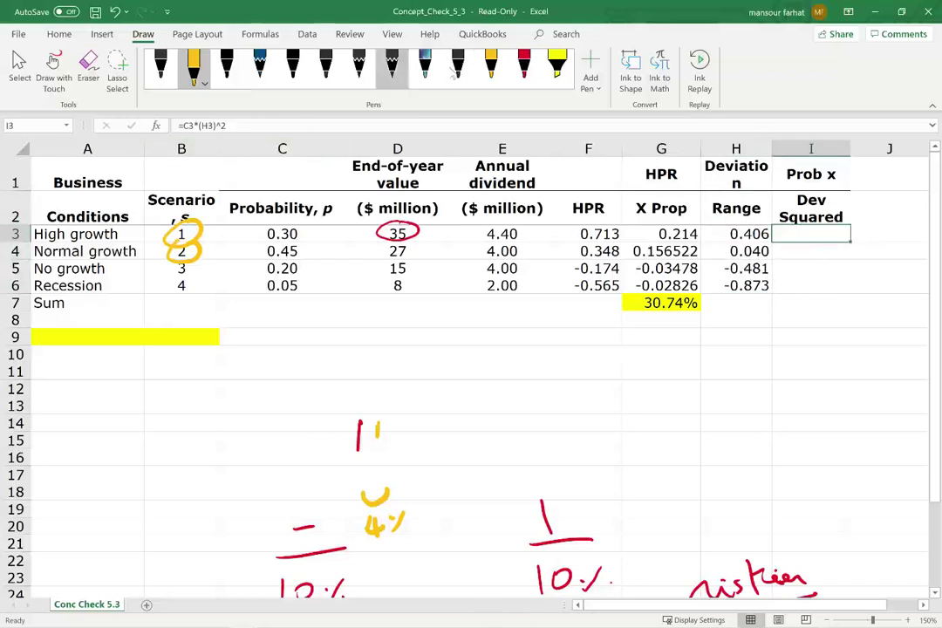
pyautogui.rightClick(772, 229)
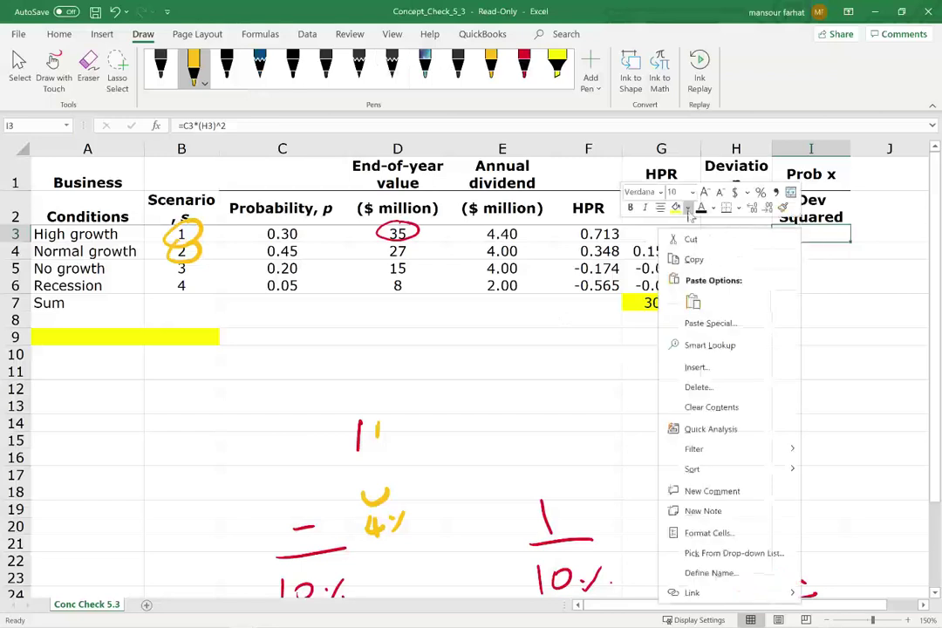
pyautogui.press('Escape')
pyautogui.doubleClick(811, 233)
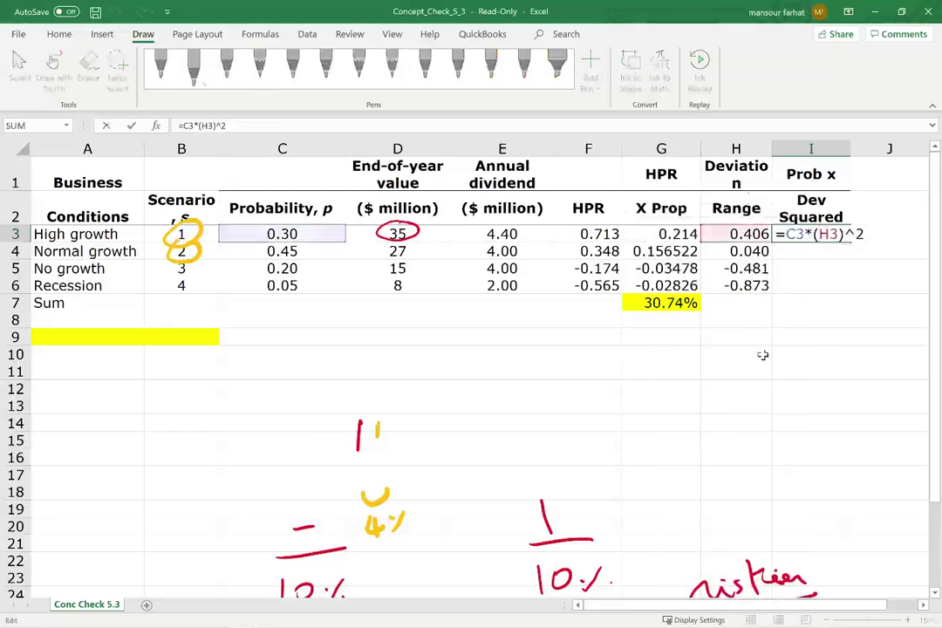
pyautogui.hotkey('ctrl', 'Return')
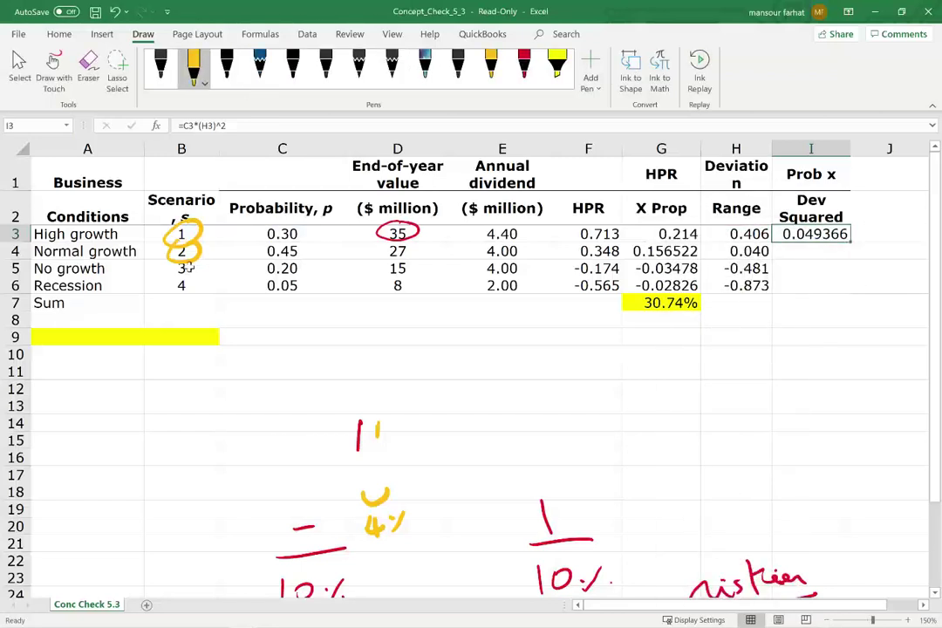
pyautogui.doubleClick(813, 234)
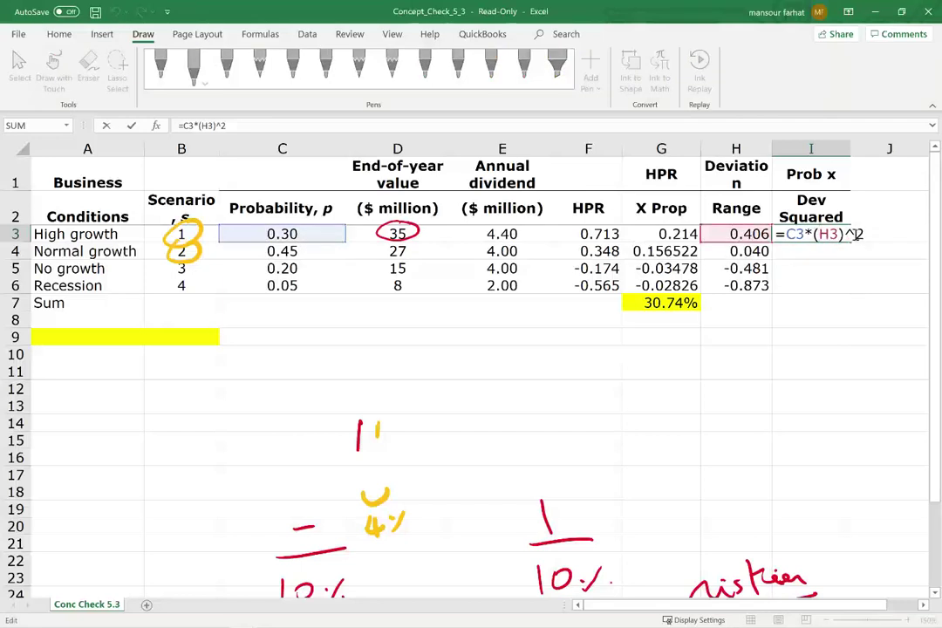
pyautogui.moveTo(863, 233); pyautogui.dragTo(840, 234)
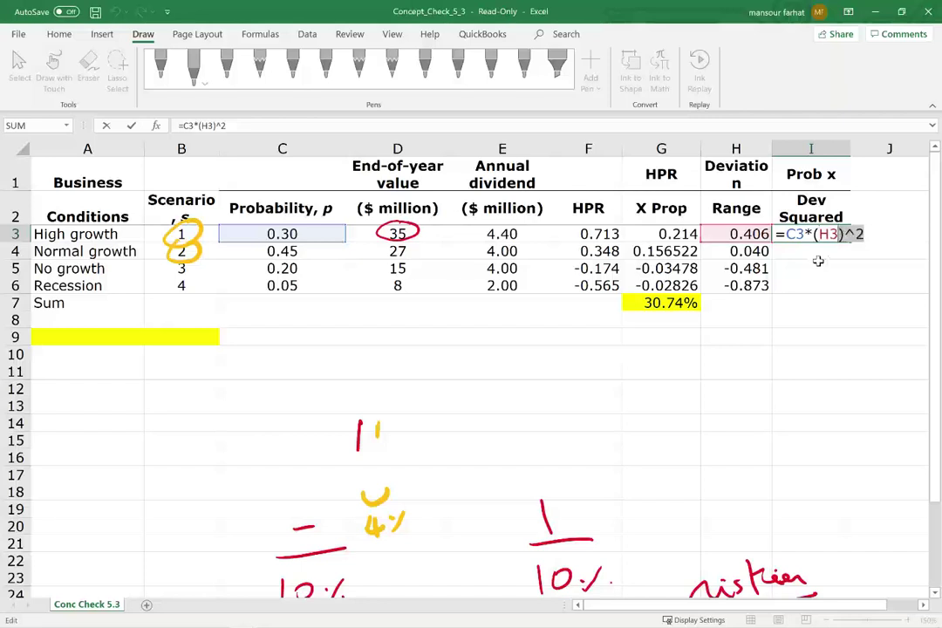
pyautogui.press('Escape')
# Step: Fill the I3 formula down to I6 and total I3:I6 in I7 as 0.134505
pyautogui.moveTo(849, 242); pyautogui.dragTo(850, 290)
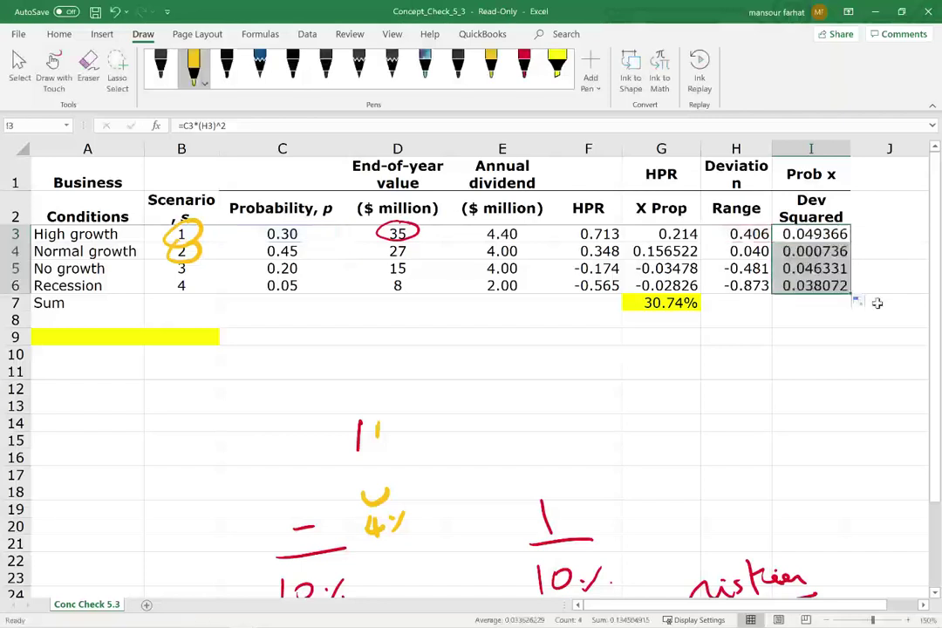
pyautogui.click(810, 306)
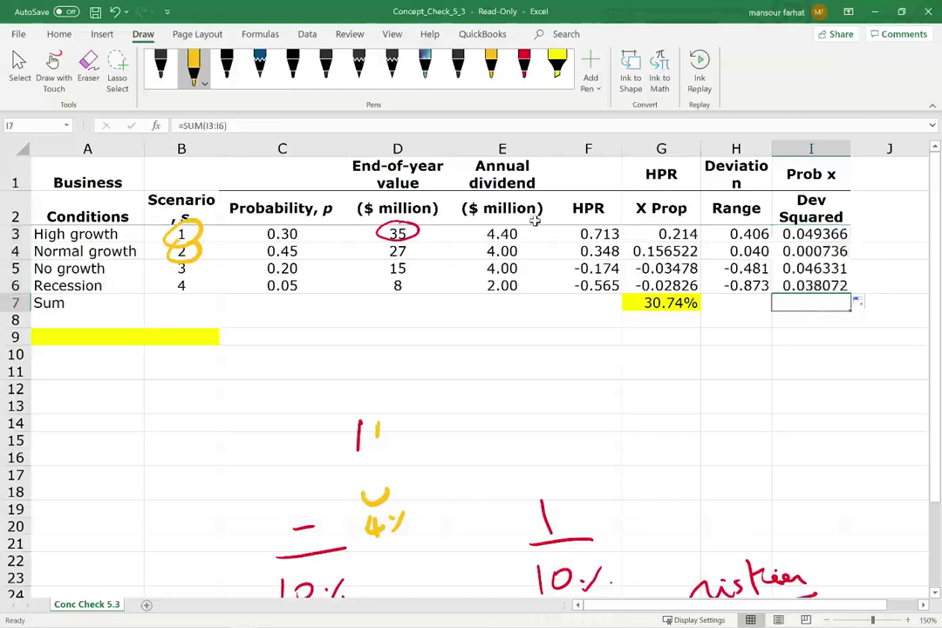
pyautogui.rightClick(820, 303)
pyautogui.press('Escape')
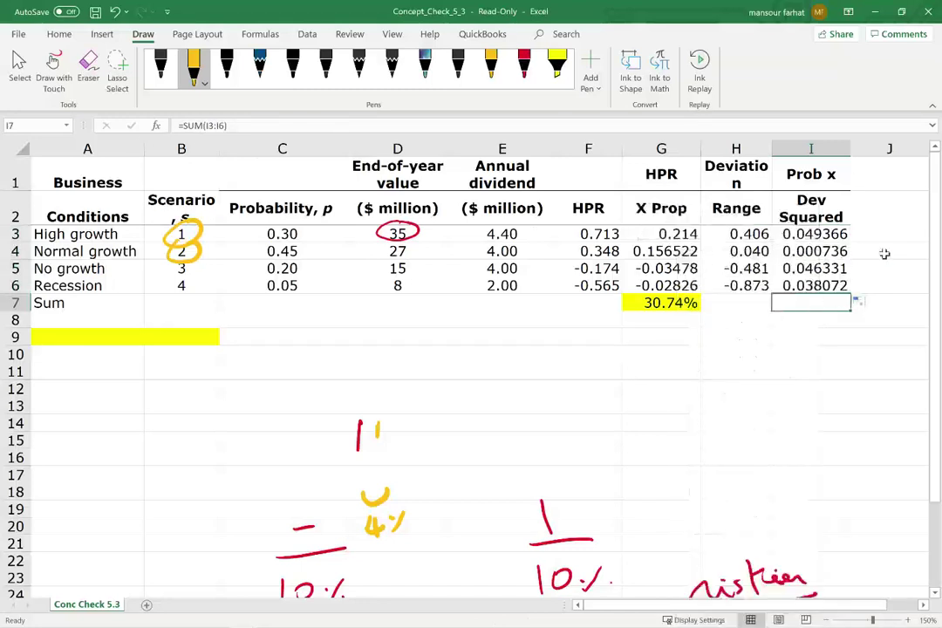
pyautogui.rightClick(831, 302)
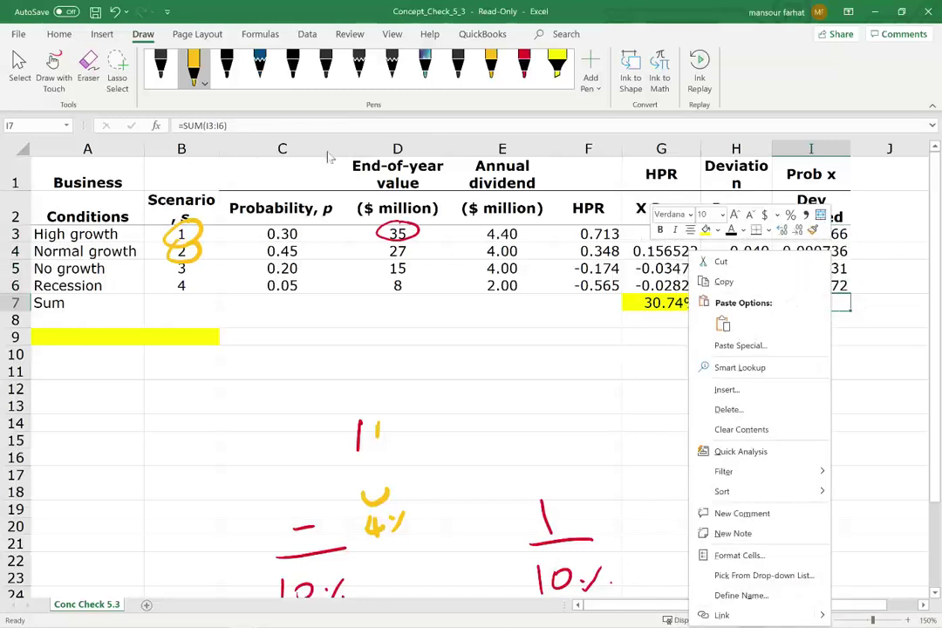
pyautogui.press('Escape')
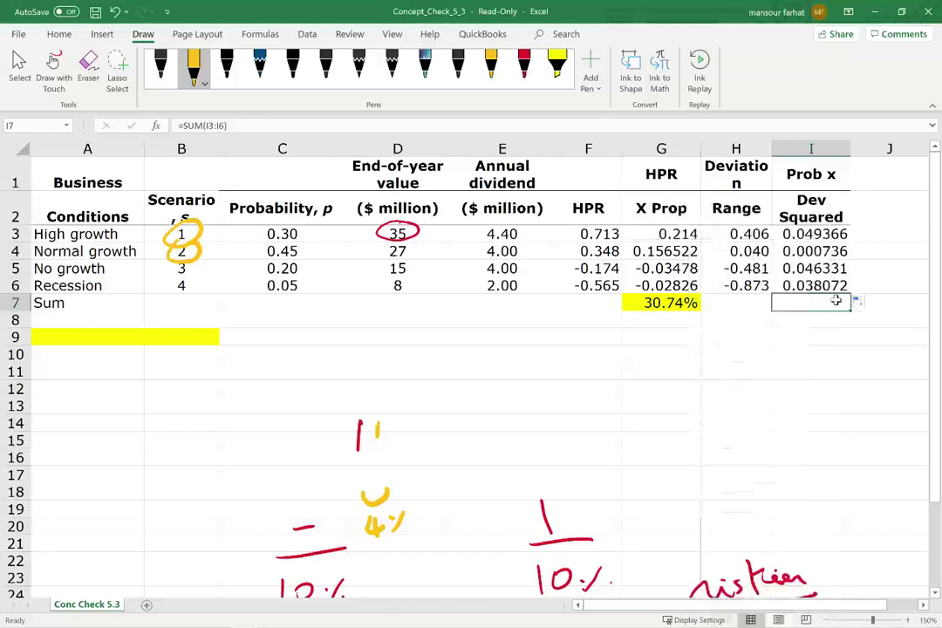
pyautogui.rightClick(839, 302)
pyautogui.press('Escape')
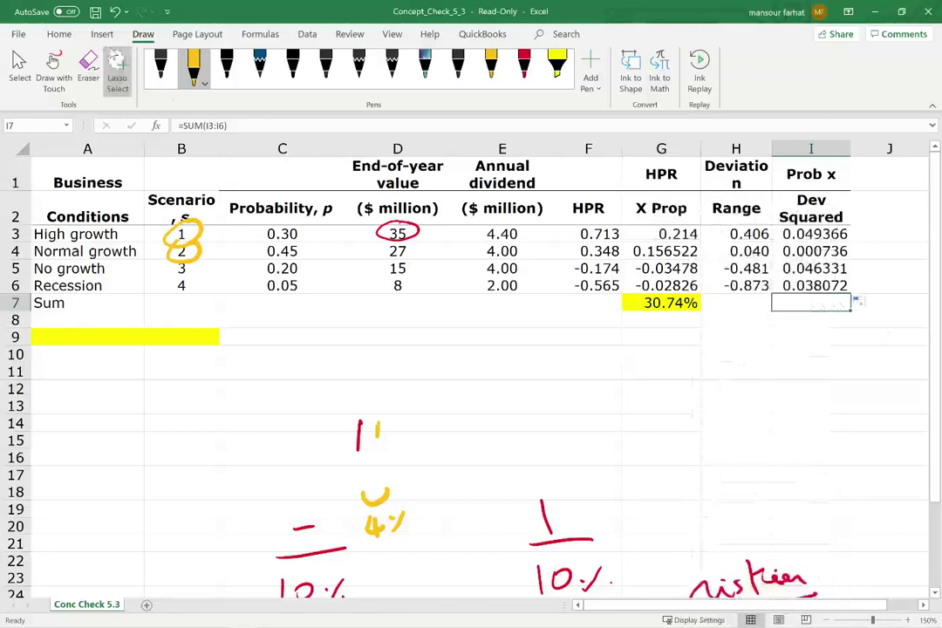
pyautogui.click(60, 34)
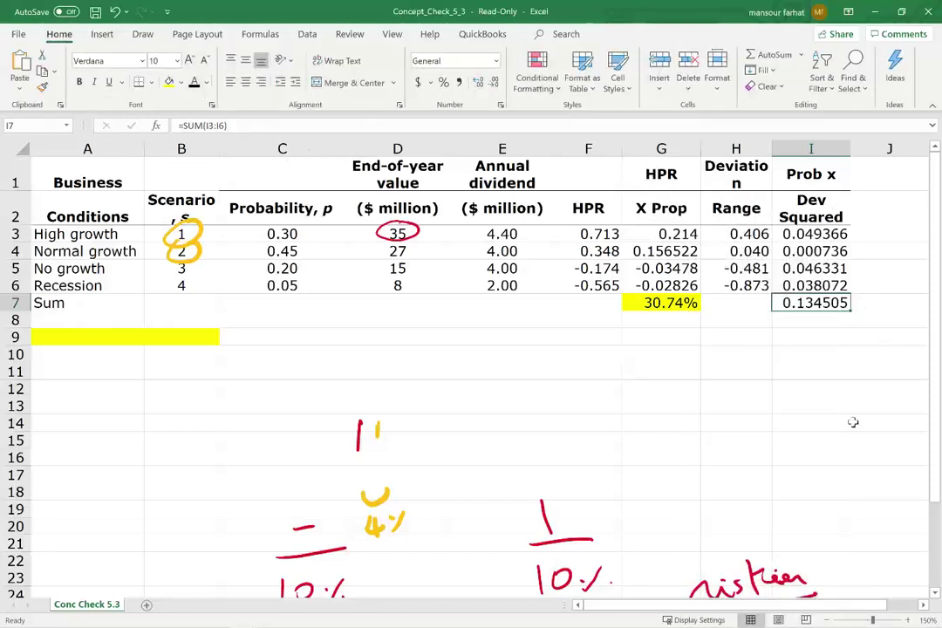